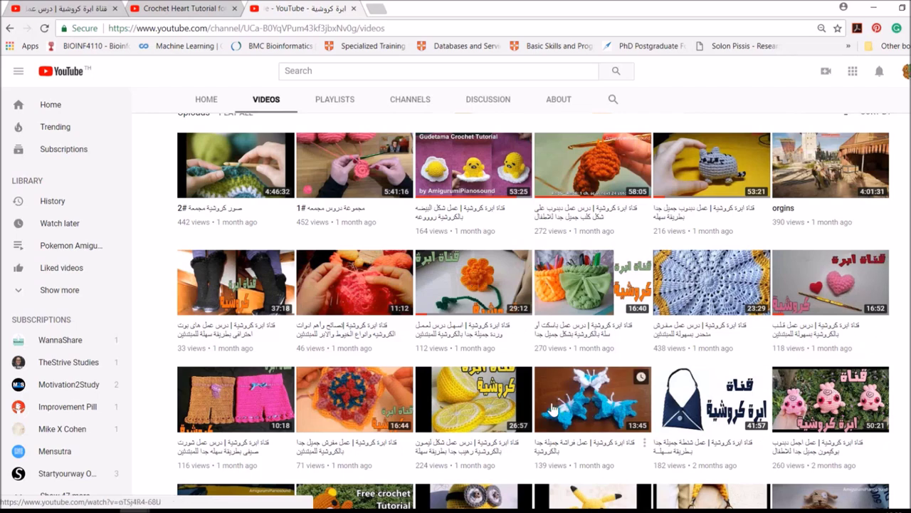
Step: Look through the uploaded videos of the channel ابرة كروشية for copied crochet tutorials
scroll(411, 403, "down", 2)
scroll(411, 403, "down", 2)
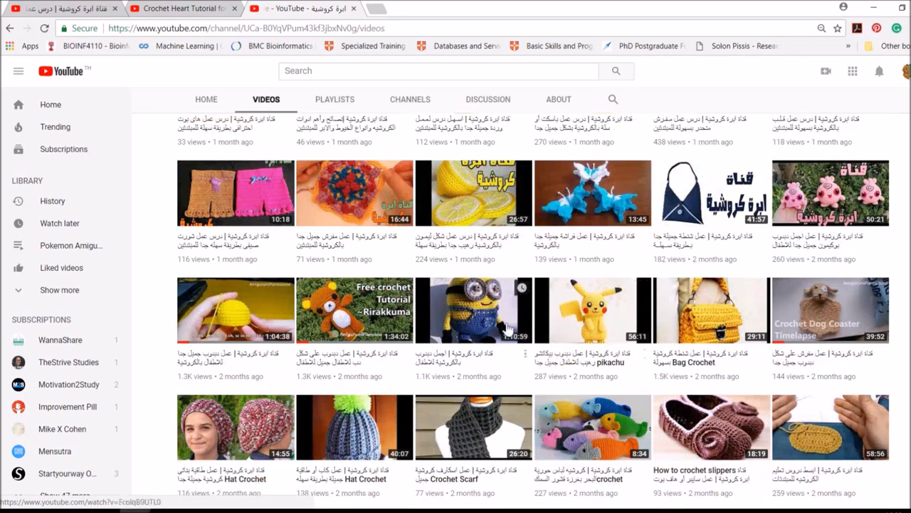
scroll(517, 294, "down", 2)
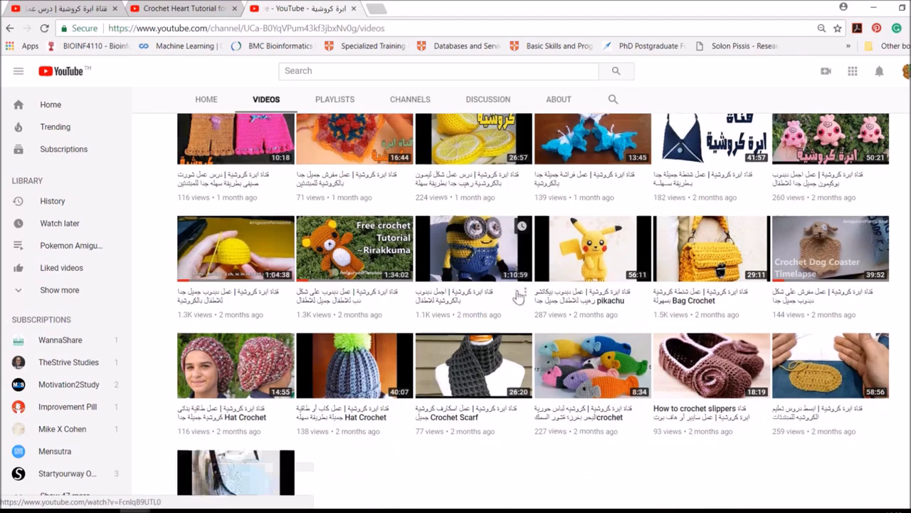
scroll(517, 293, "up", 4)
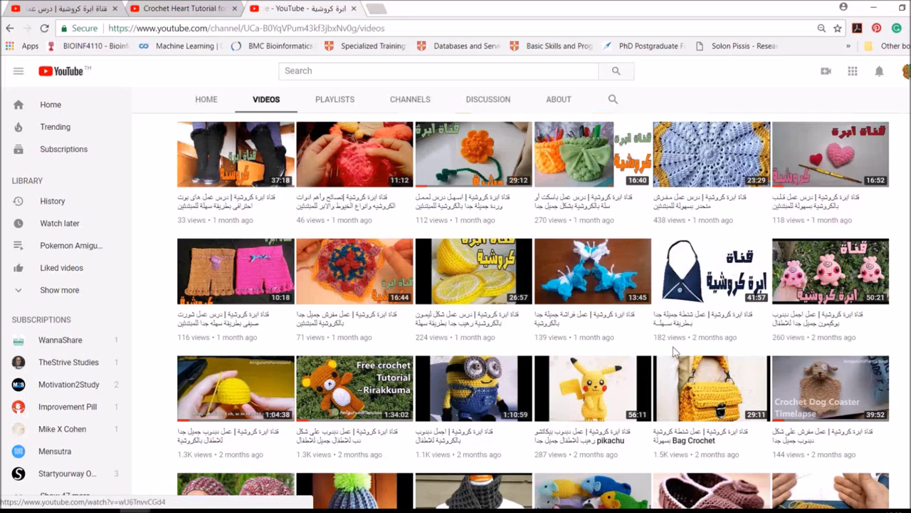
scroll(640, 321, "up", 3)
scroll(636, 306, "up", 2)
scroll(430, 146, "down", 2)
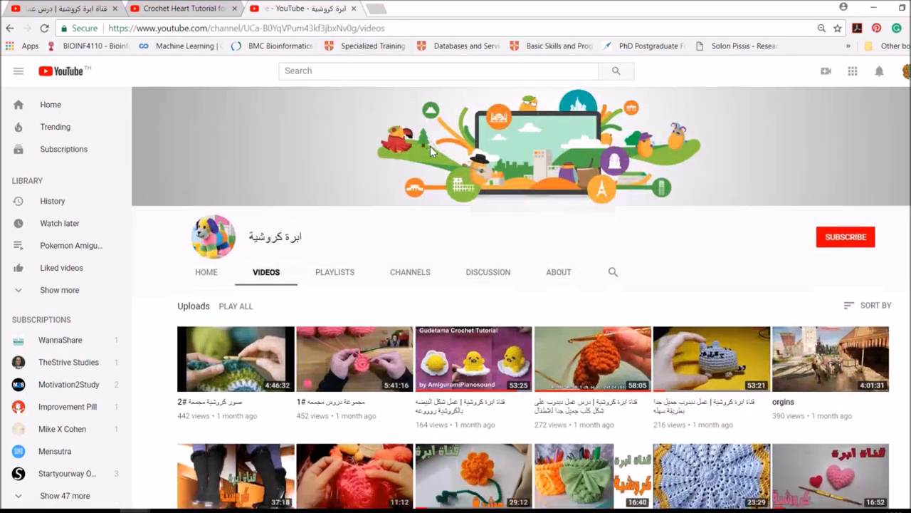
Step: Compare the original "Crochet Heart Tutorial for Beginner" video with the copy re-uploaded by ابرة كروشية
left_click(178, 7)
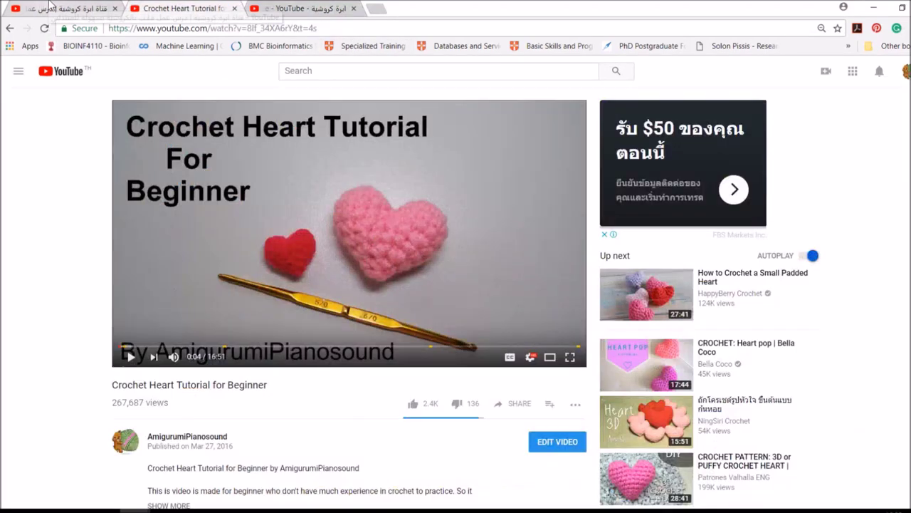
left_click(51, 5)
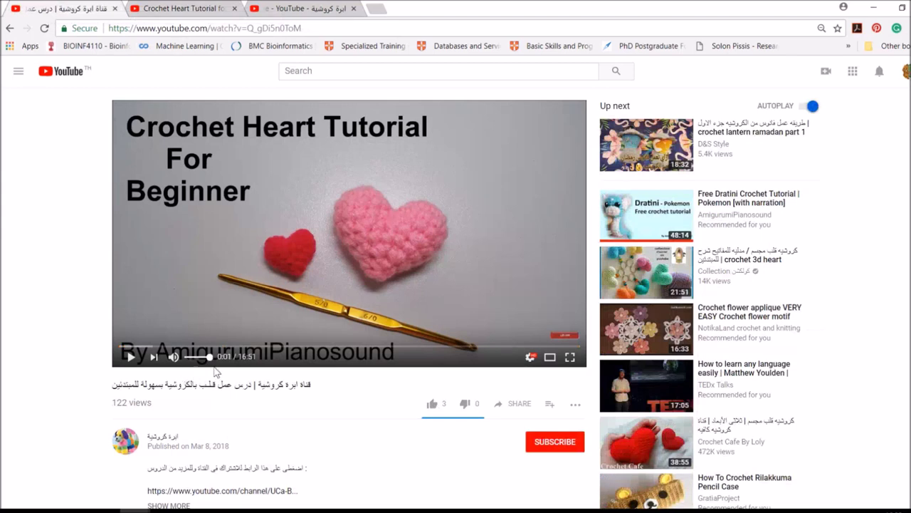
left_click(175, 8)
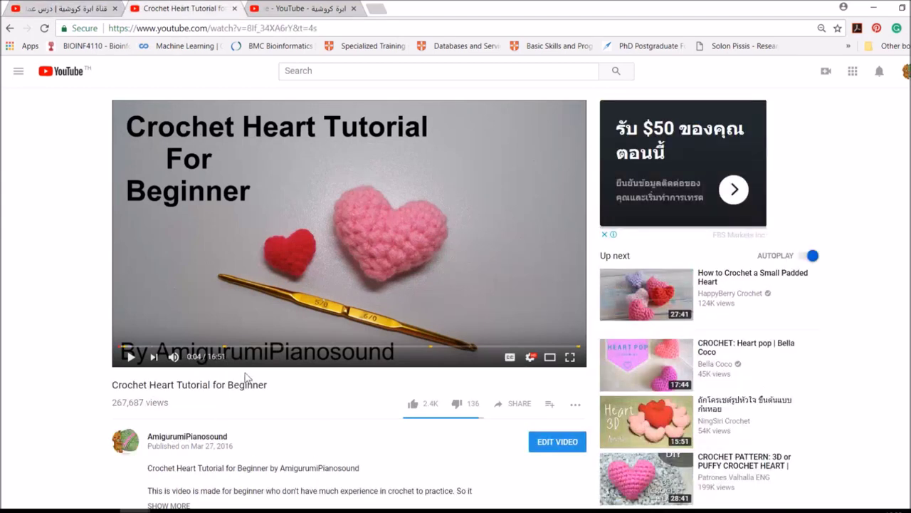
left_click(67, 7)
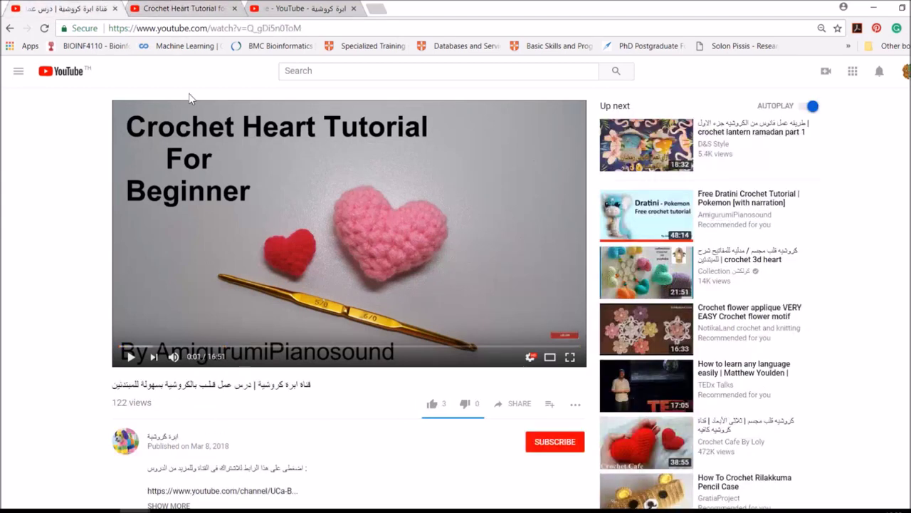
Step: Report the re-uploaded heart video as "Infringes my rights" with the reason "Infringes my copyright" and continue to the takedown notice page
scroll(403, 255, "down", 3)
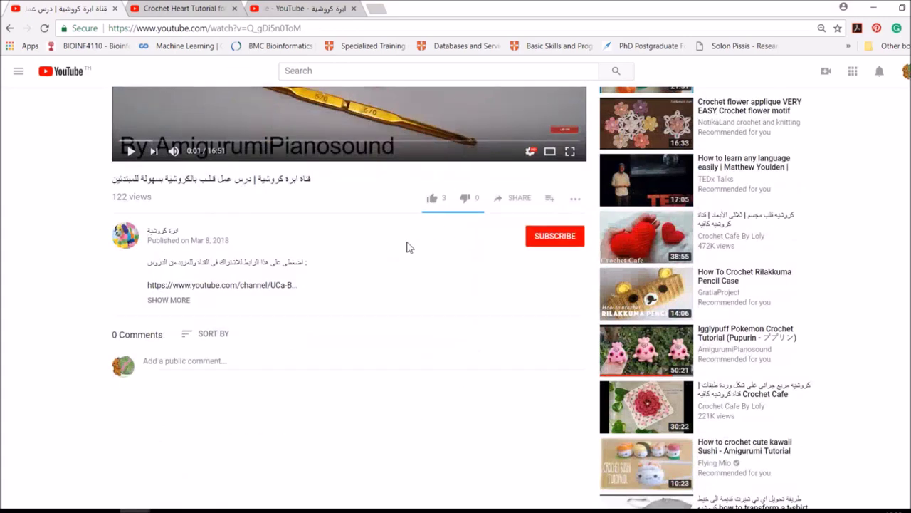
scroll(427, 263, "up", 1)
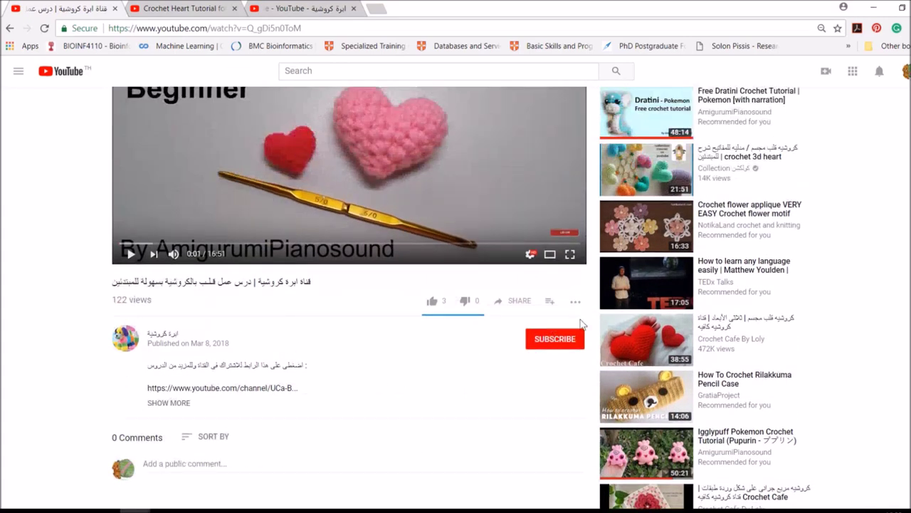
left_click(575, 303)
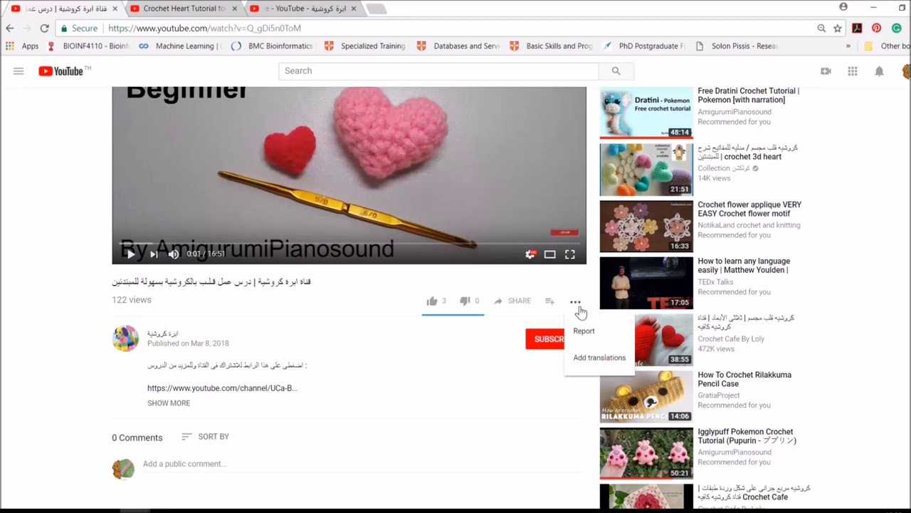
left_click(579, 330)
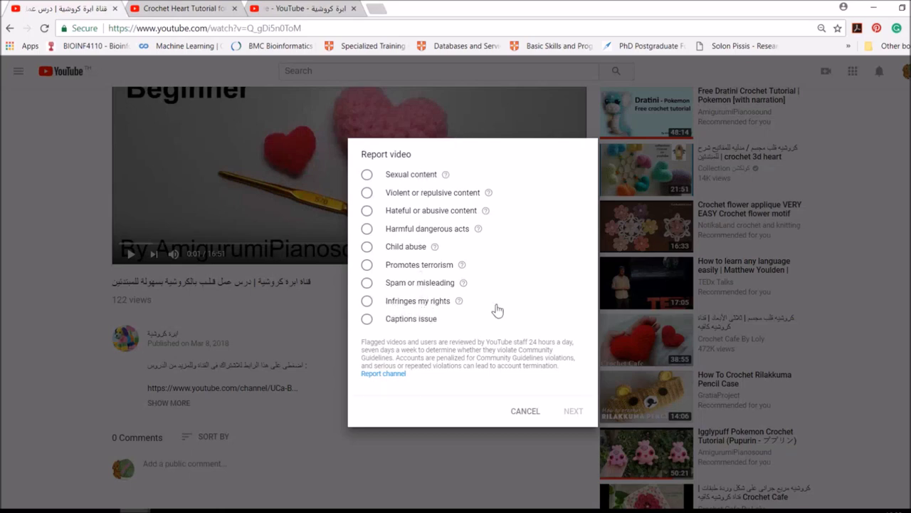
left_click(368, 302)
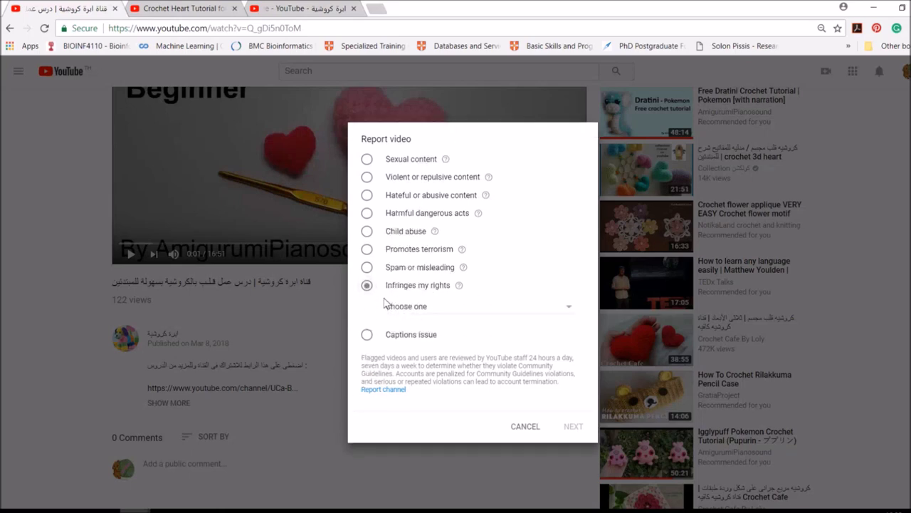
left_click(442, 310)
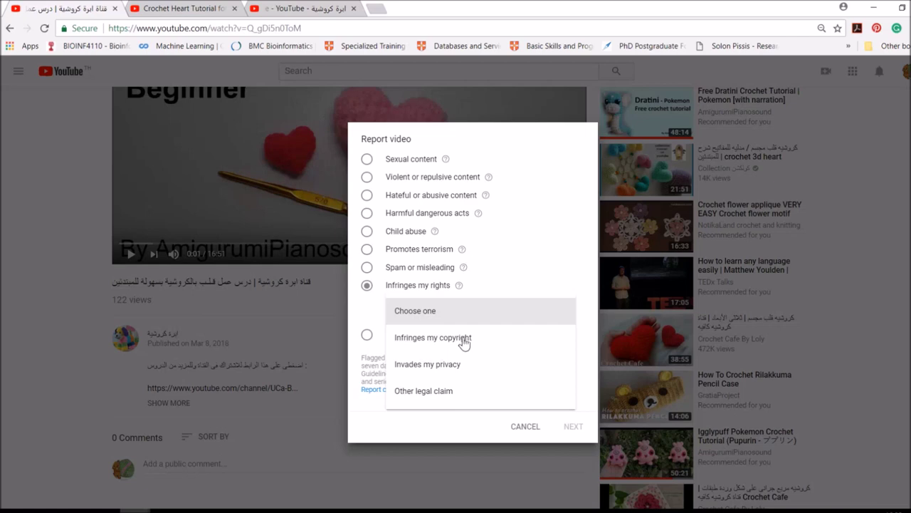
left_click(463, 340)
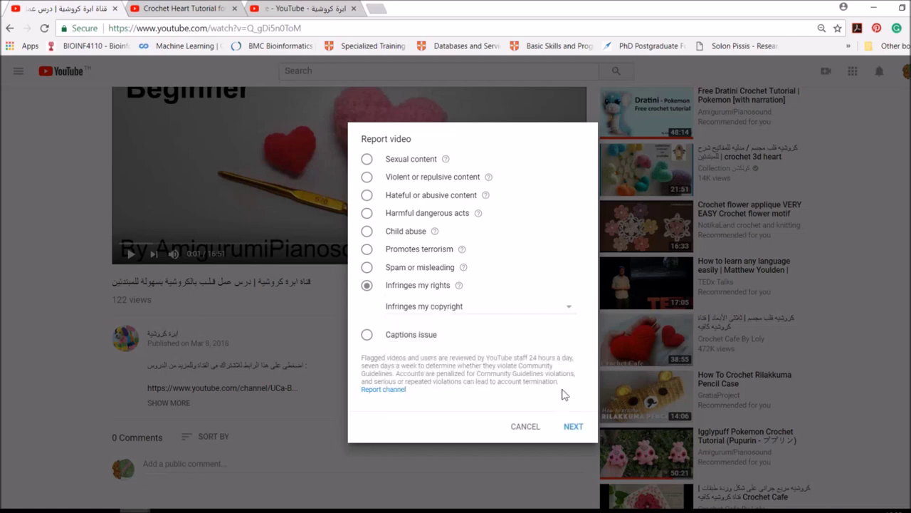
left_click(574, 426)
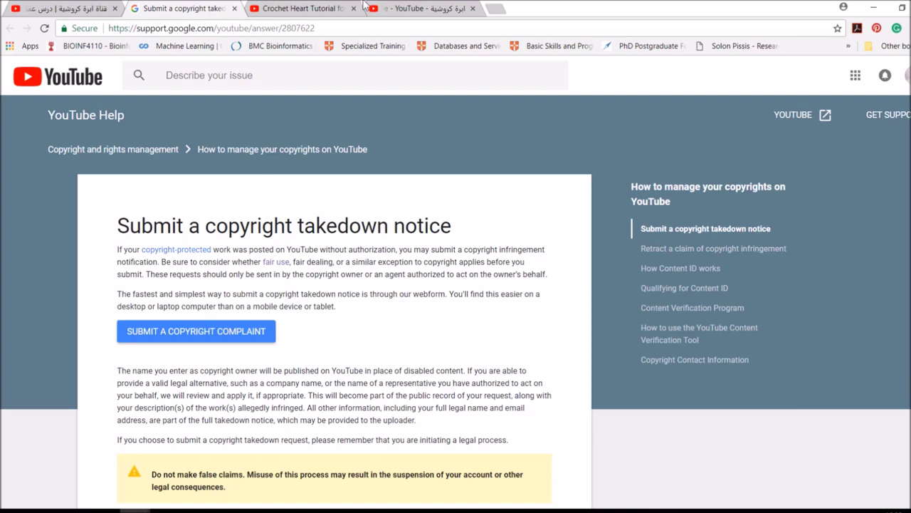
Step: Check the original heart tutorial once more and open the copyright complaint form from the takedown notice help page
left_click(331, 7)
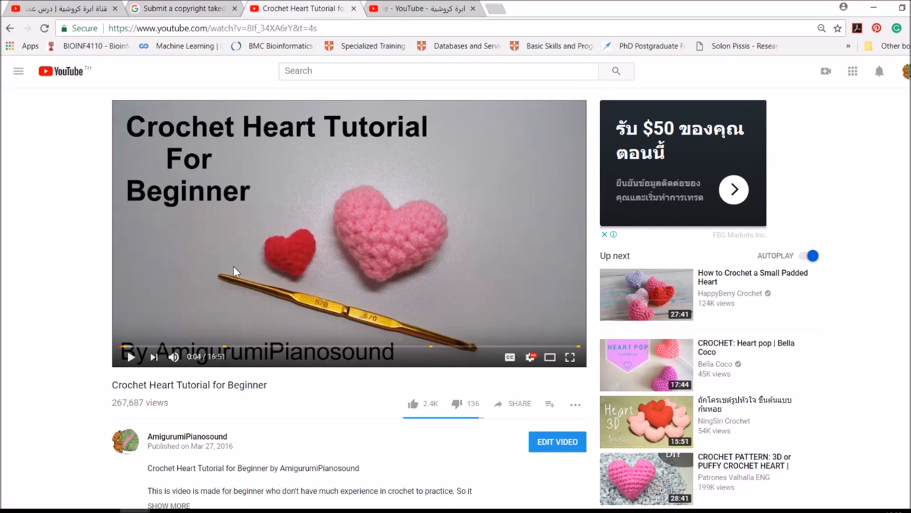
left_click(182, 7)
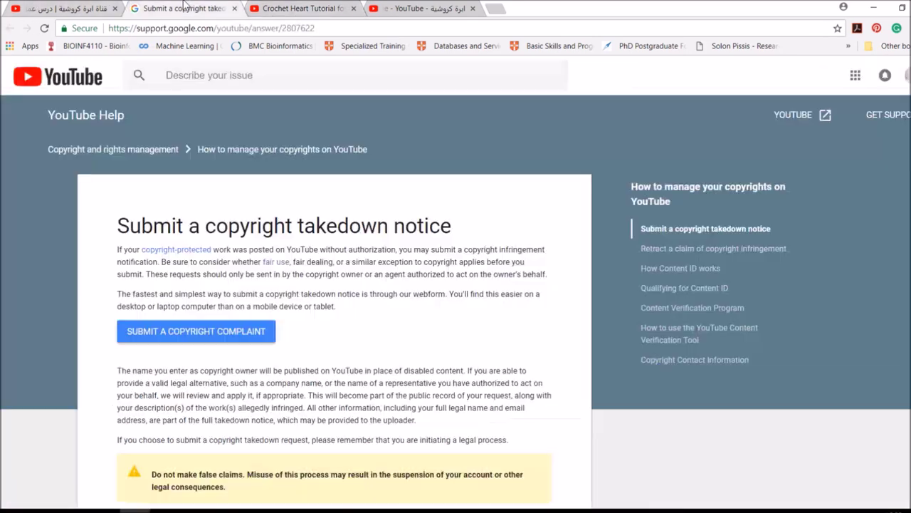
left_click(199, 331)
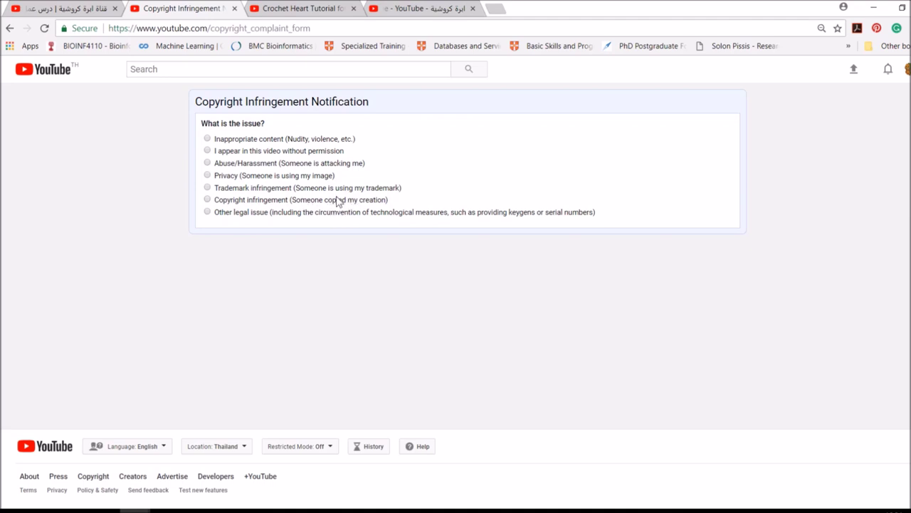
Step: Set the issue to "Copyright infringement (Someone copied my creation)" and the affected party to "I am!"
left_click_drag(396, 202, 348, 201)
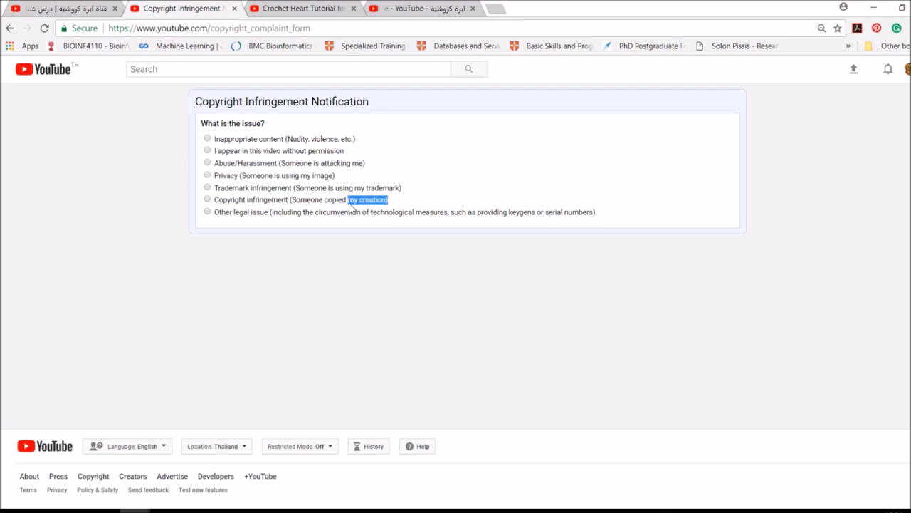
left_click(208, 200)
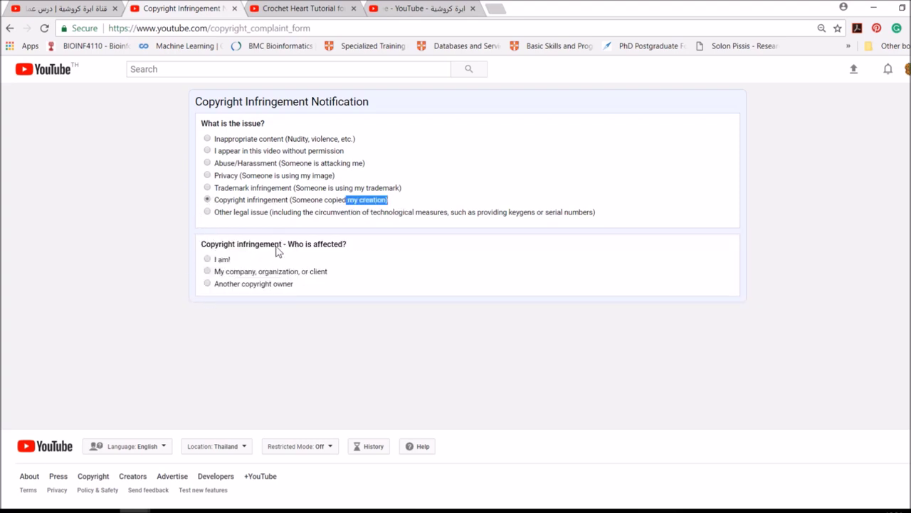
left_click(139, 278)
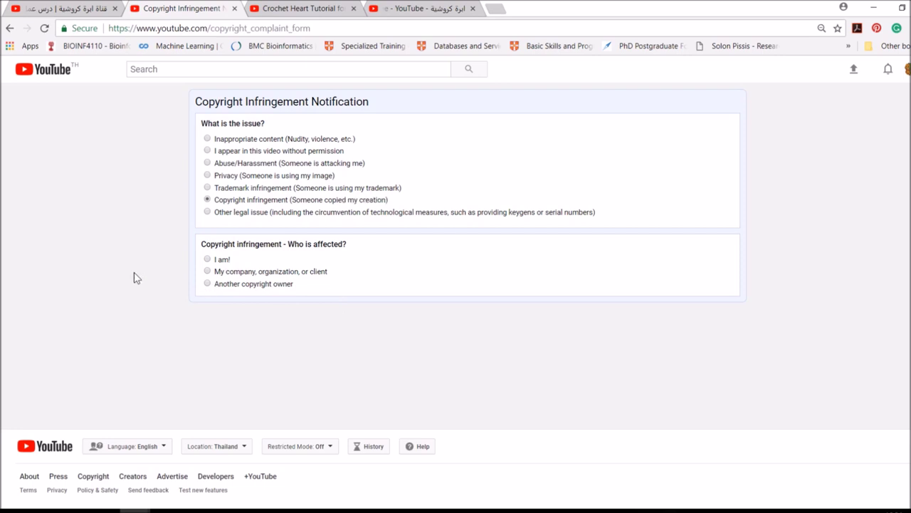
left_click(208, 260)
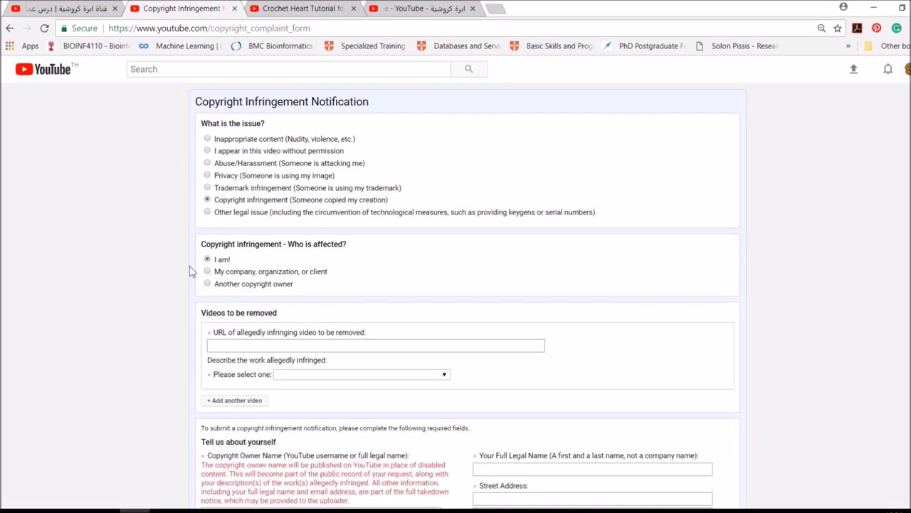
Step: Copy the full URL of the re-uploaded heart video for the complaint's video removal section
scroll(180, 266, "down", 3)
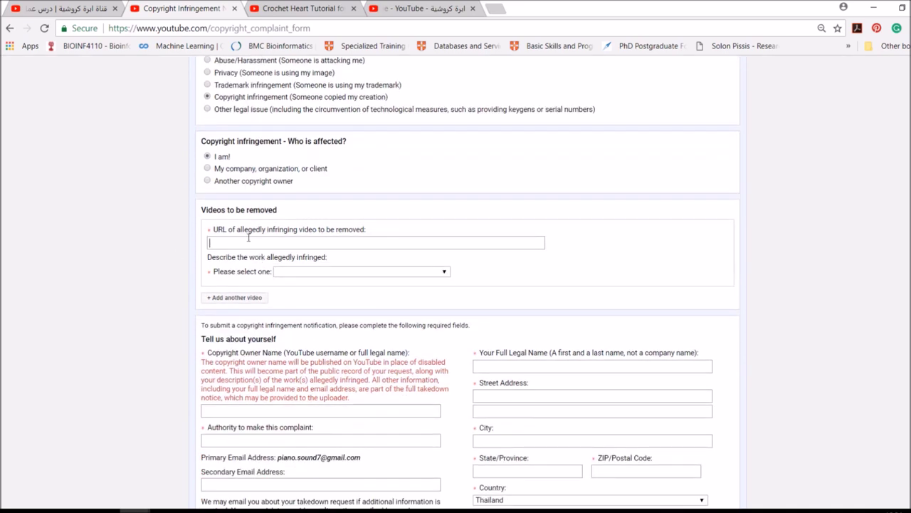
left_click(64, 7)
left_click(528, 426)
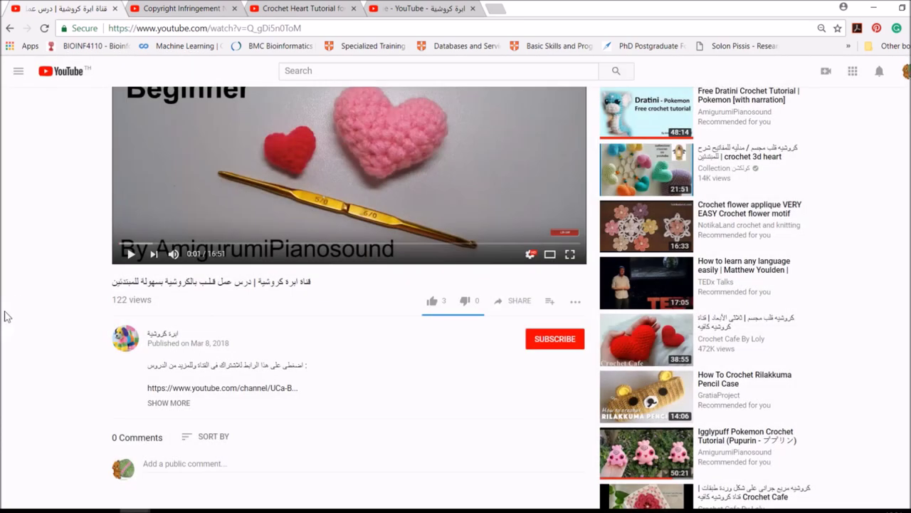
scroll(294, 230, "up", 3)
double_click(312, 27)
left_click(314, 27)
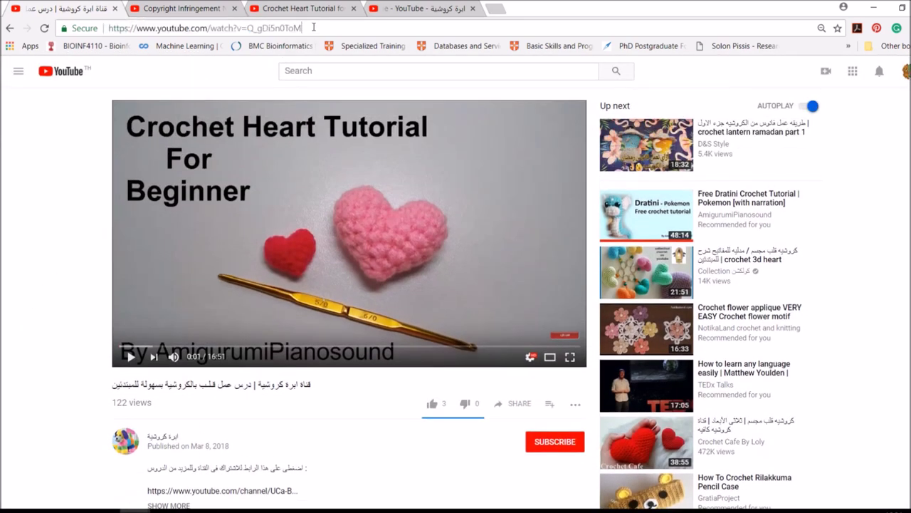
key("ctrl+a")
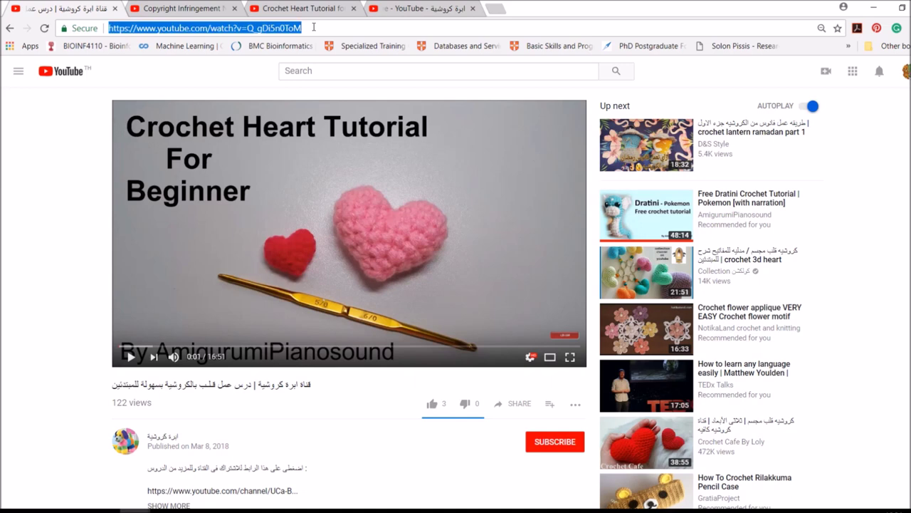
right_click(313, 27)
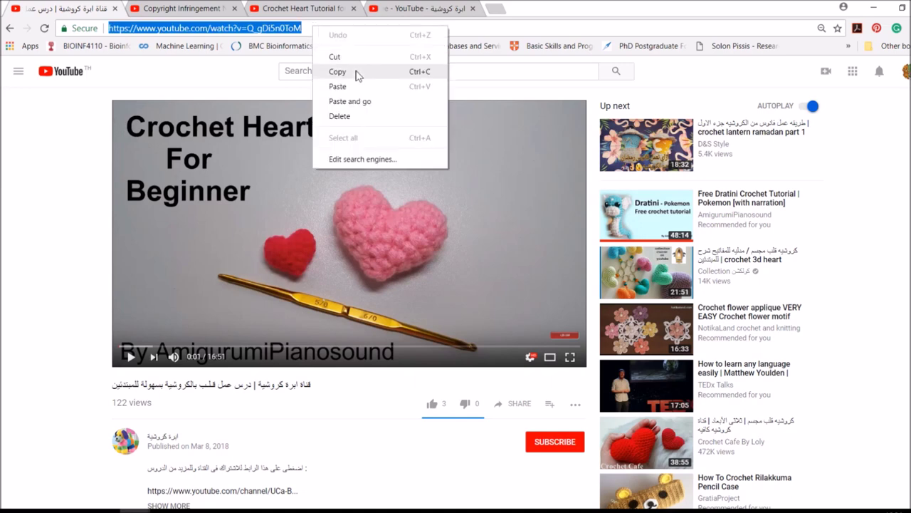
left_click(340, 70)
left_click(433, 6)
left_click(302, 8)
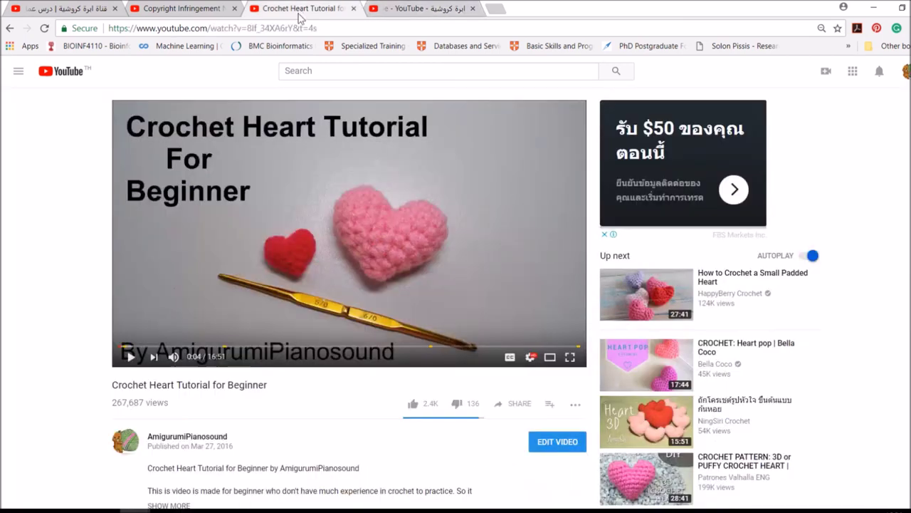
left_click(175, 6)
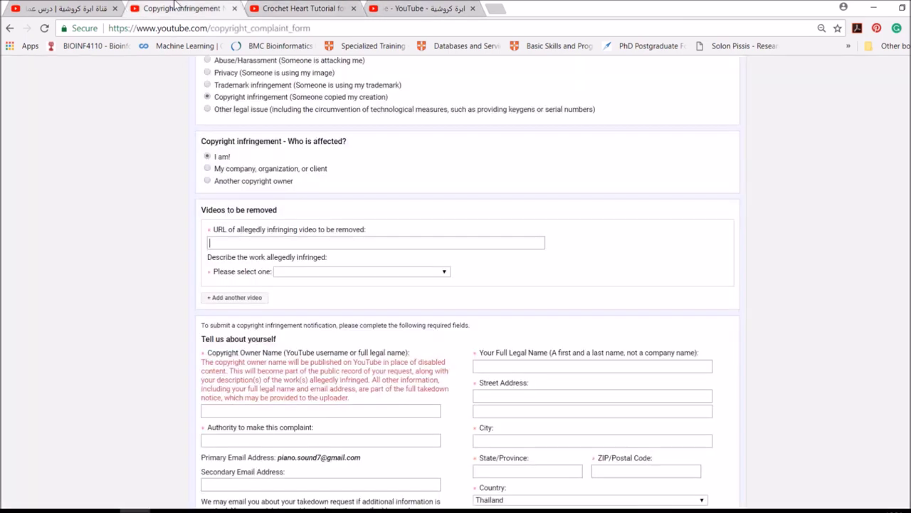
right_click(223, 239)
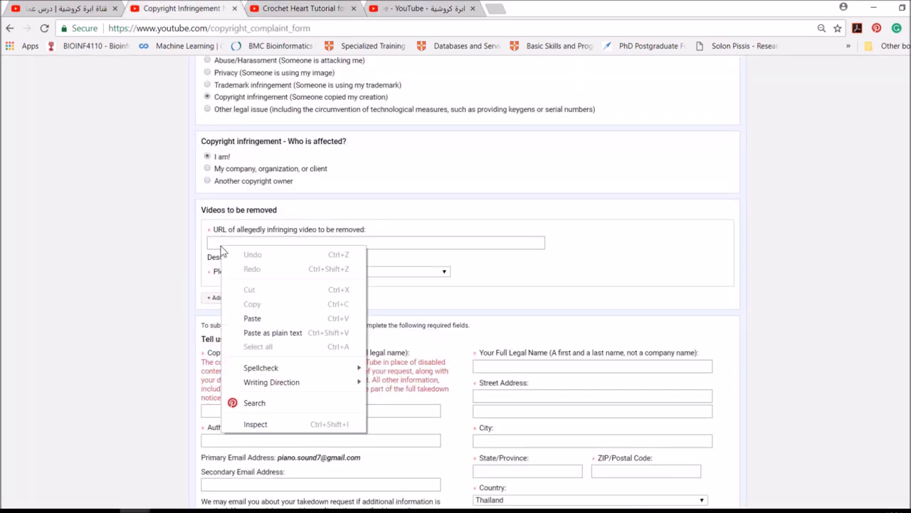
left_click(267, 318)
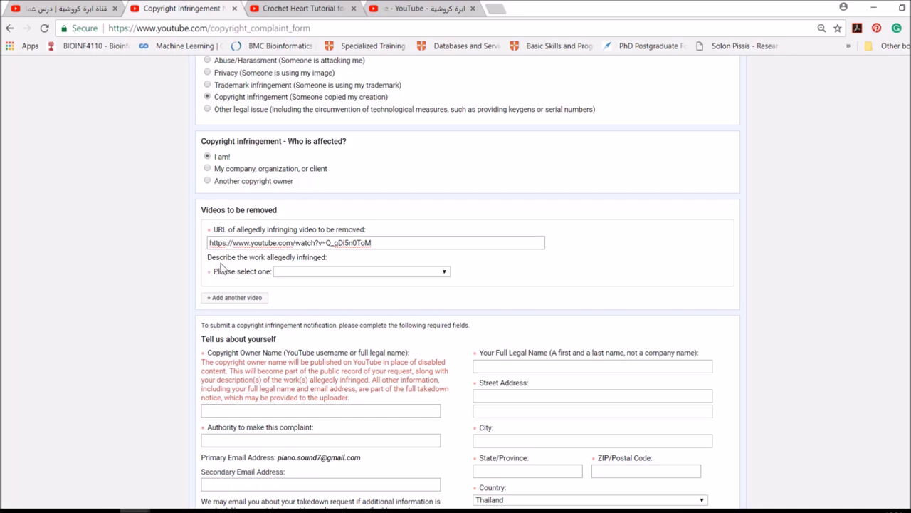
Step: Describe the infringed work as "My YouTube video was reuploaded by another user"
left_click(332, 273)
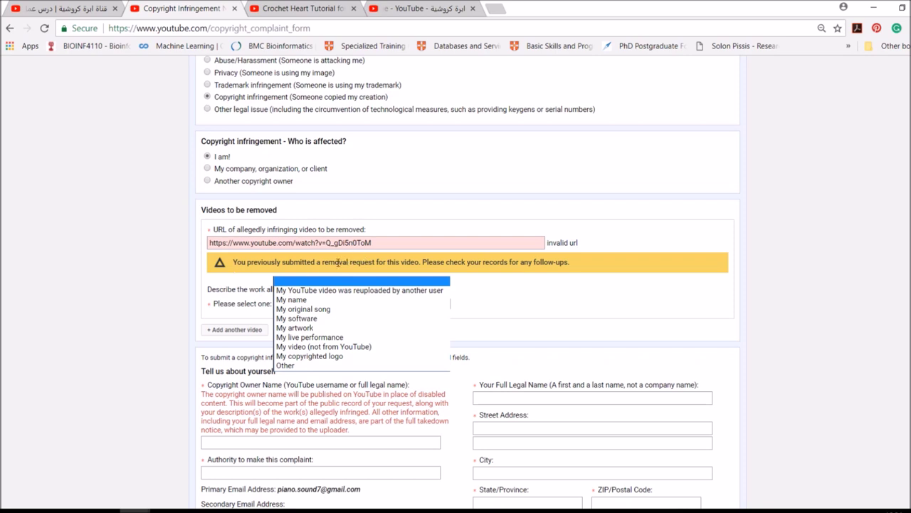
mouse_move(239, 266)
left_mouse_down()
mouse_move(572, 268)
mouse_move(557, 283)
mouse_move(594, 278)
mouse_move(234, 262)
left_mouse_up()
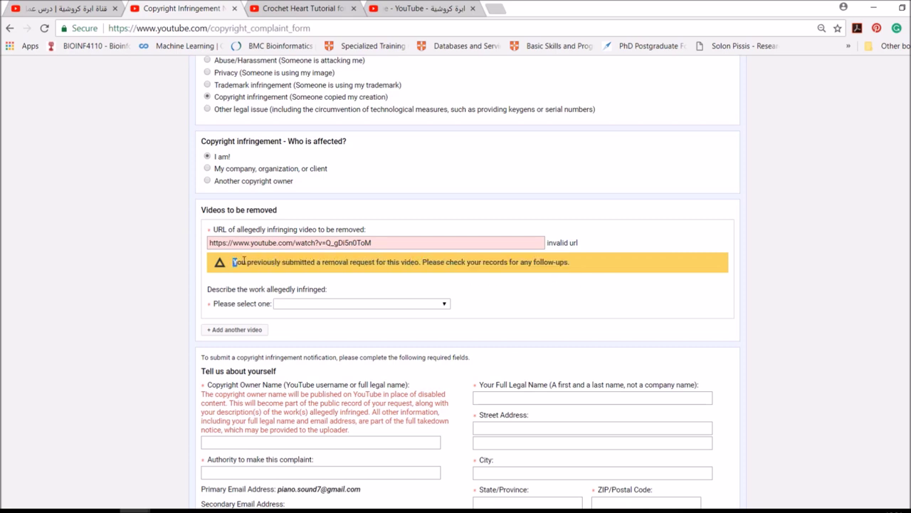
left_click(325, 304)
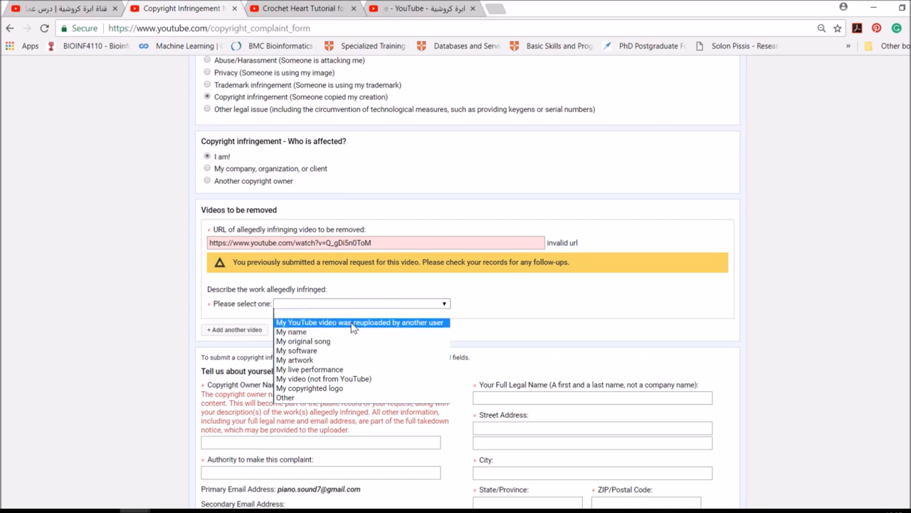
left_click(431, 322)
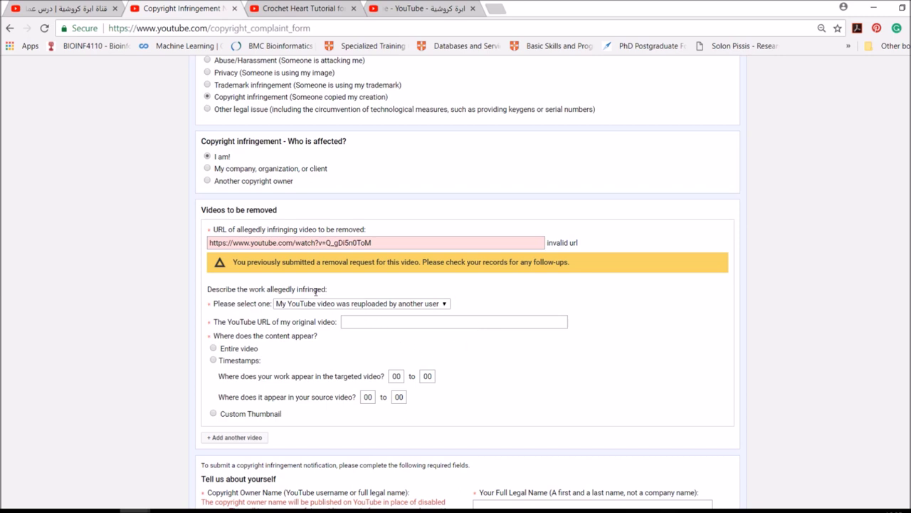
left_click(399, 306)
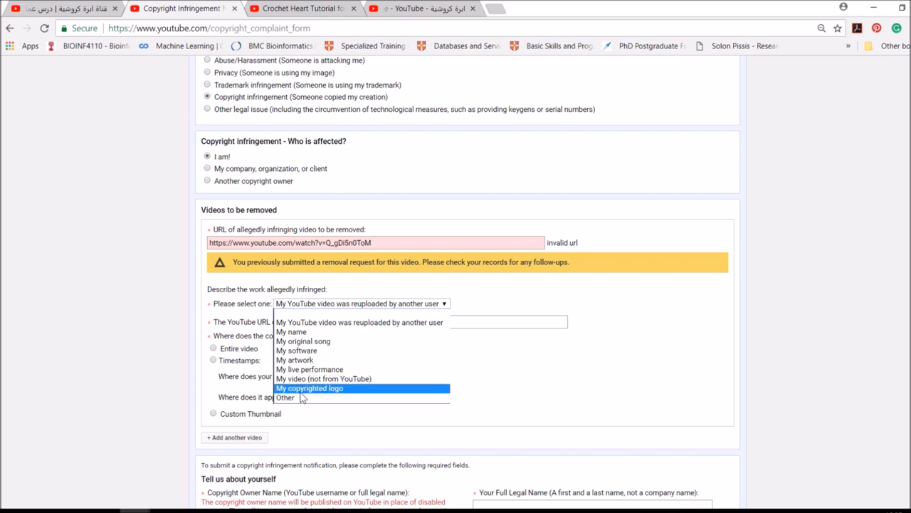
left_click(632, 326)
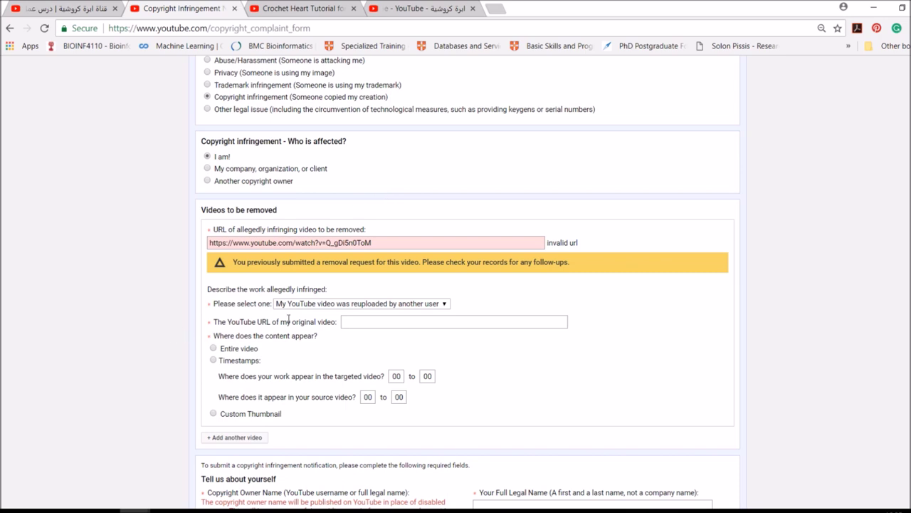
Step: Copy the short share link of the original "Crochet Heart Tutorial for Beginner" video
left_click(380, 320)
left_click(292, 8)
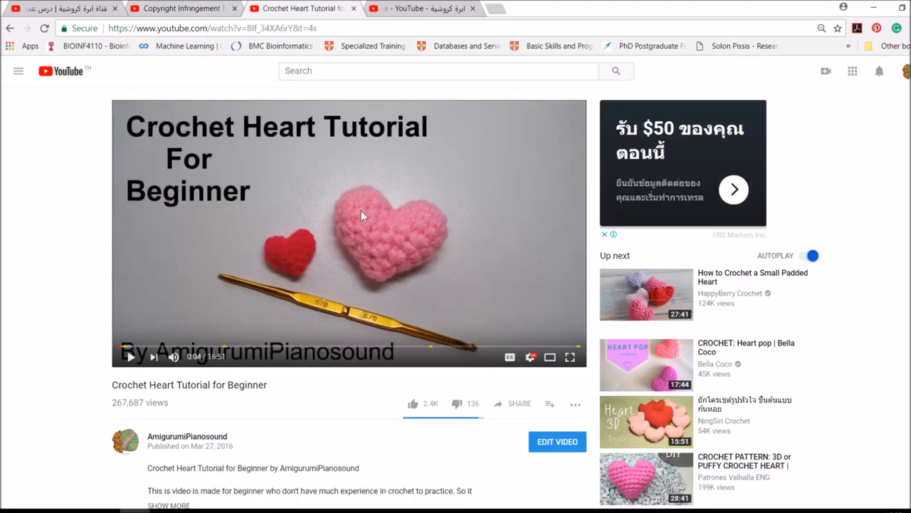
left_click(360, 32)
right_click(356, 31)
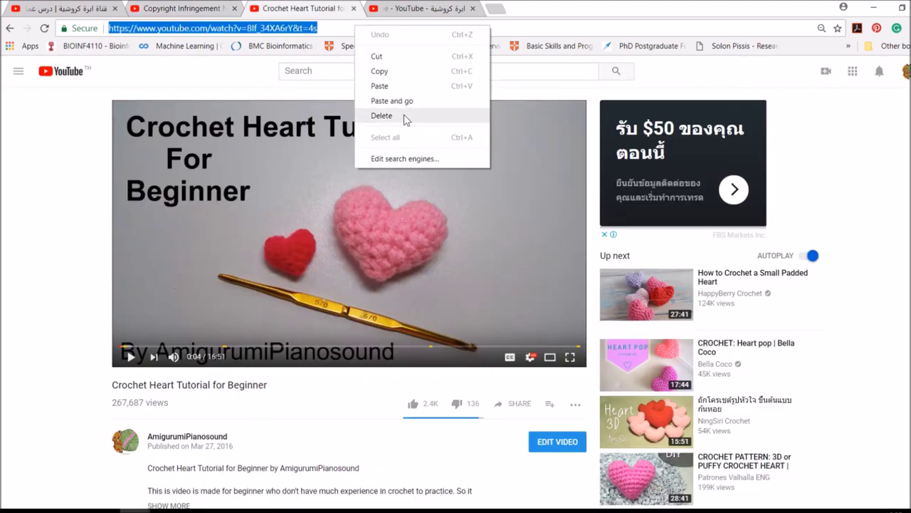
left_click(531, 411)
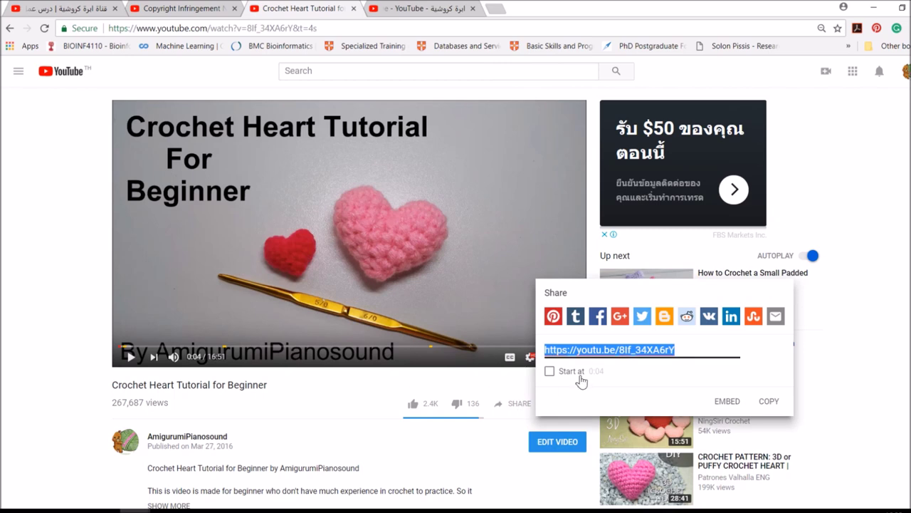
right_click(634, 348)
left_click(648, 169)
Step: Paste the copied youtu.be link as the YouTube URL of the original video in the complaint form
left_click(423, 8)
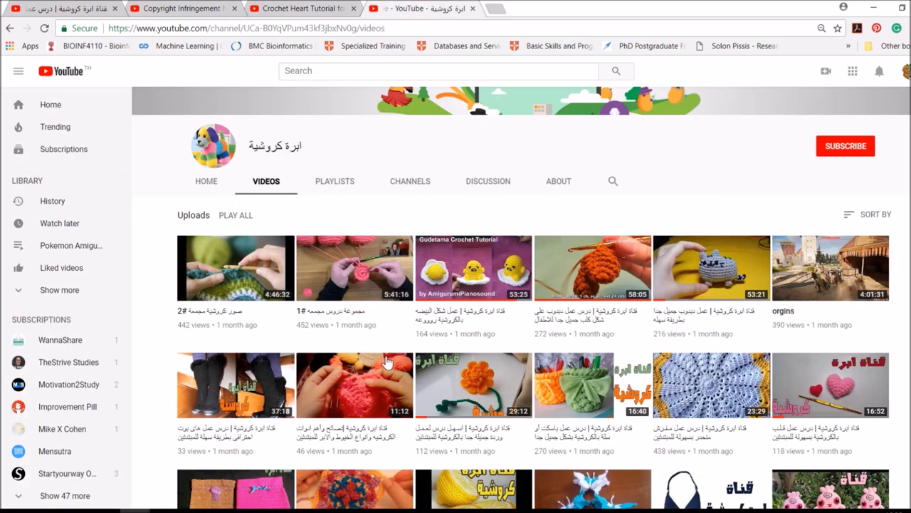
left_click(178, 8)
right_click(385, 322)
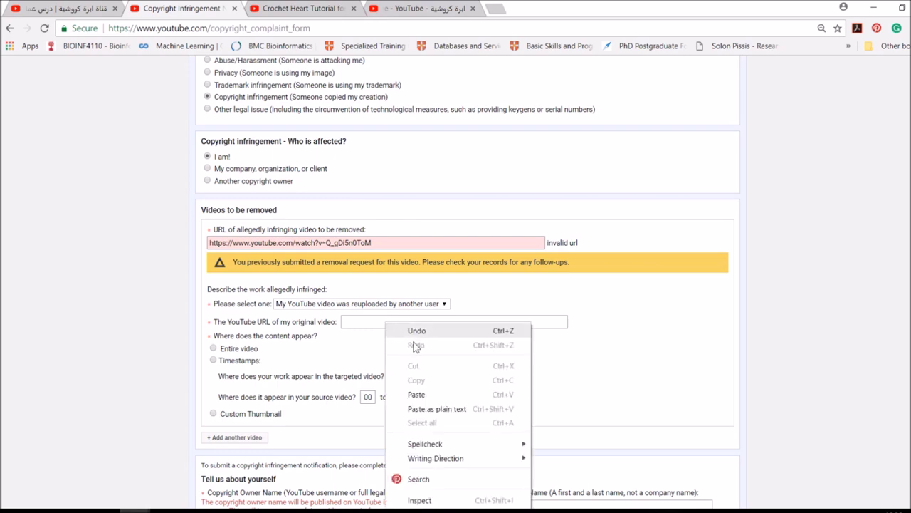
left_click(433, 395)
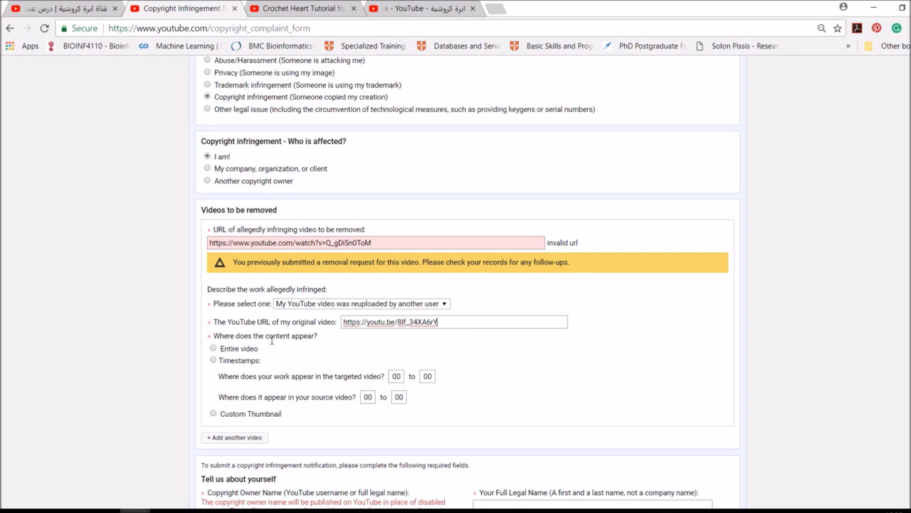
Step: Mark the content as appearing in the "Entire video" and add an entry for another video
left_click(213, 348)
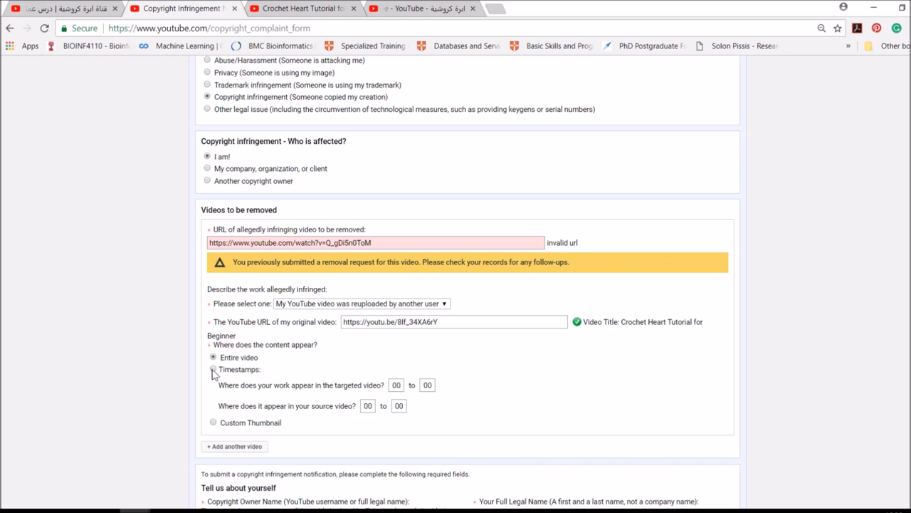
left_click(213, 370)
left_click_drag(332, 406, 425, 415)
left_click(478, 404)
left_click_drag(329, 405, 468, 411)
left_click(464, 413)
left_click(214, 358)
scroll(213, 392, "down", 2)
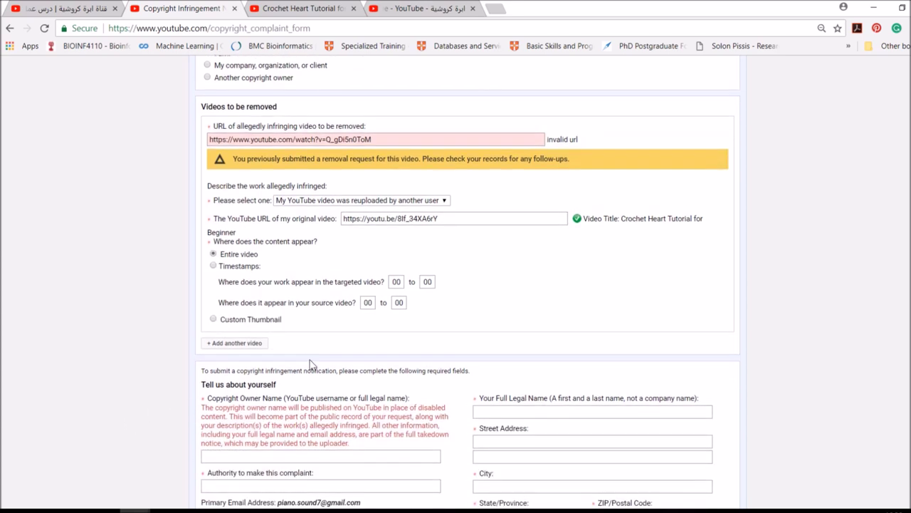
left_click(227, 345)
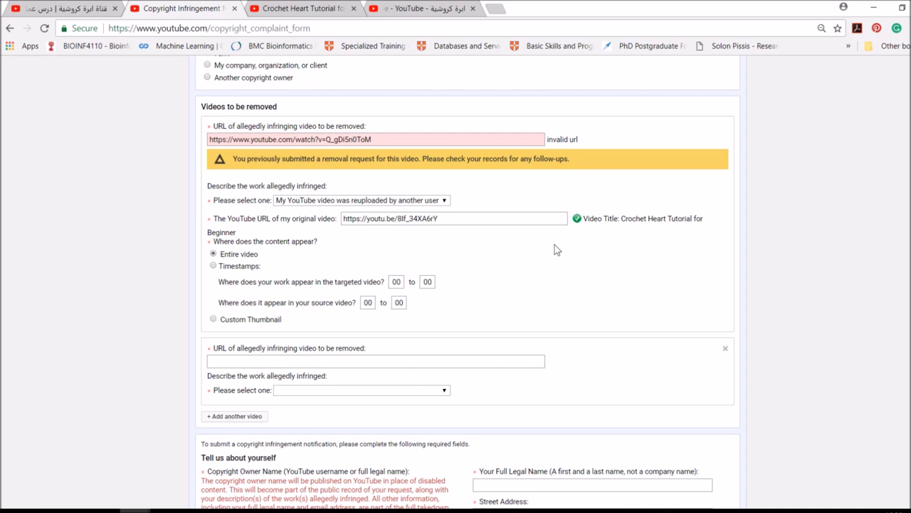
Step: Fill in the copyright owner name with the YouTube channel's username
scroll(500, 354, "down", 5)
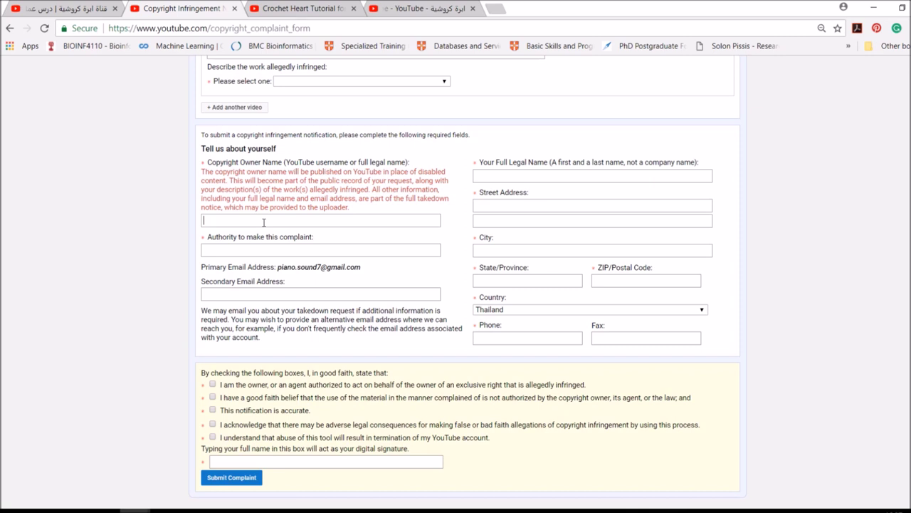
type("rimiPianosound")
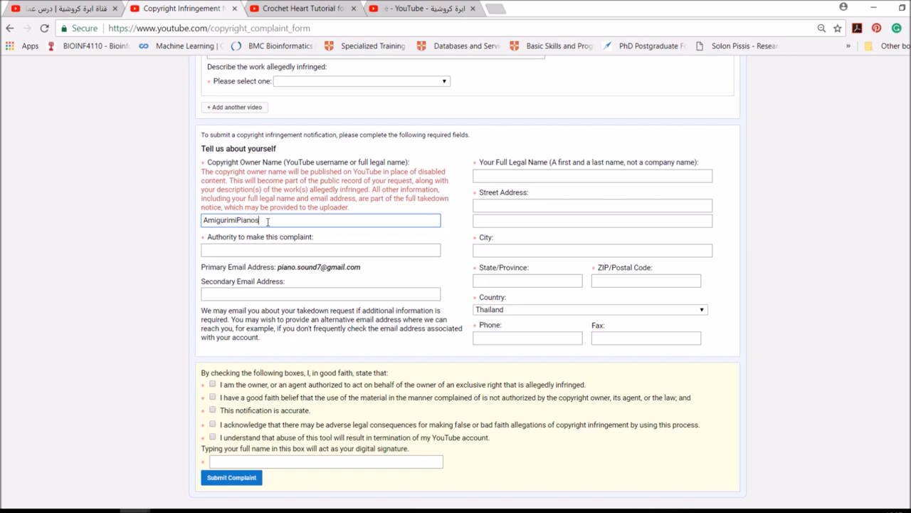
left_click(302, 200)
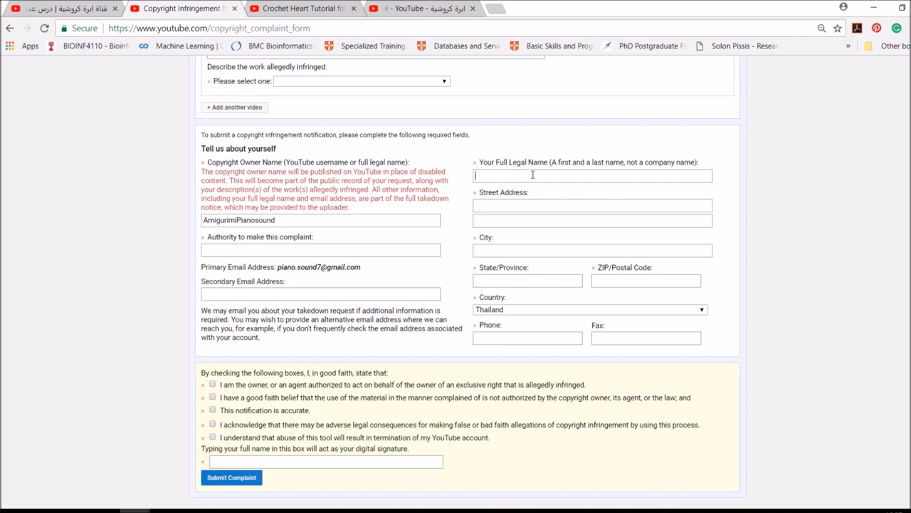
left_click(485, 205)
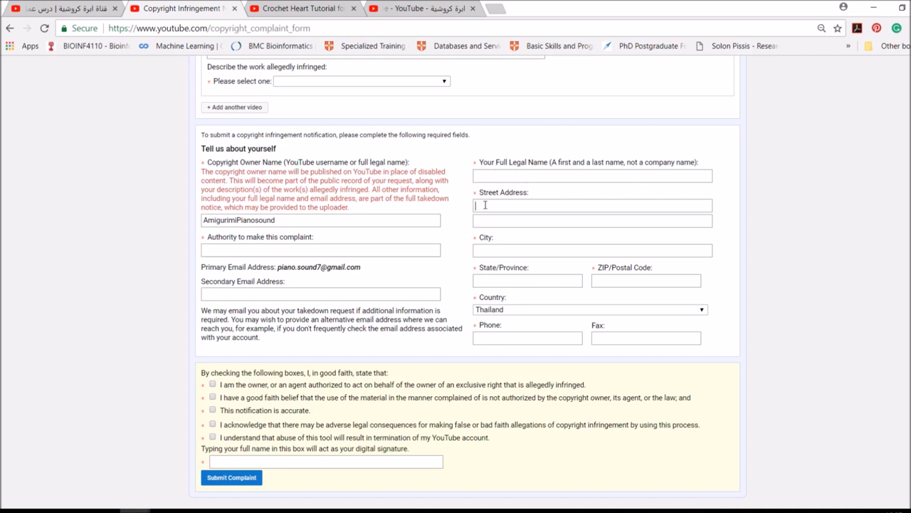
left_click(505, 250)
left_click(499, 337)
Step: Agree to all five good-faith statements, from being the owner or authorized agent to understanding the consequences of tool abuse
scroll(247, 366, "down", 3)
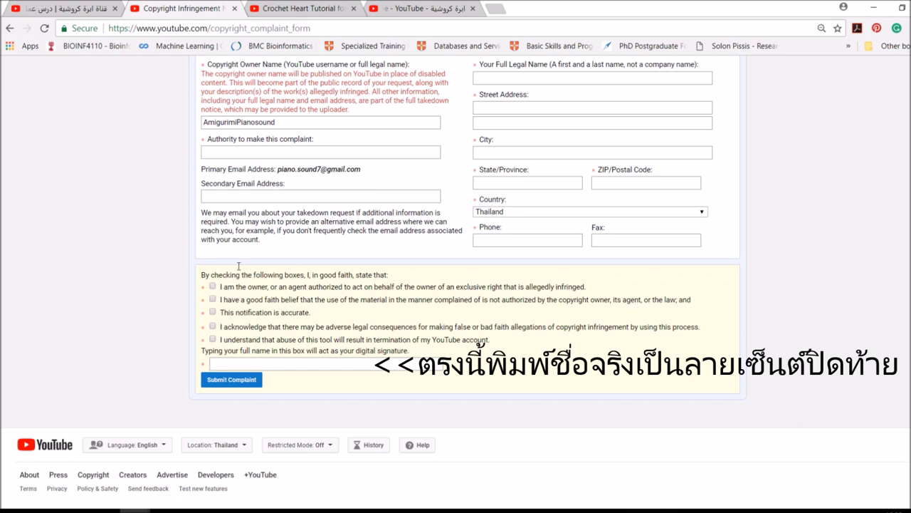
left_click(212, 287)
left_click(213, 299)
left_click(212, 312)
left_click(212, 327)
left_click(212, 338)
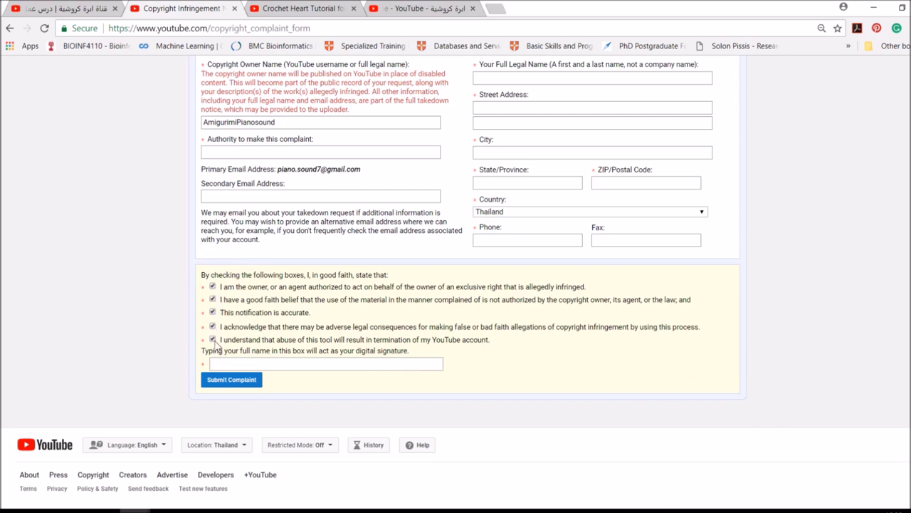
scroll(456, 111, "up", 4)
scroll(342, 264, "down", 4)
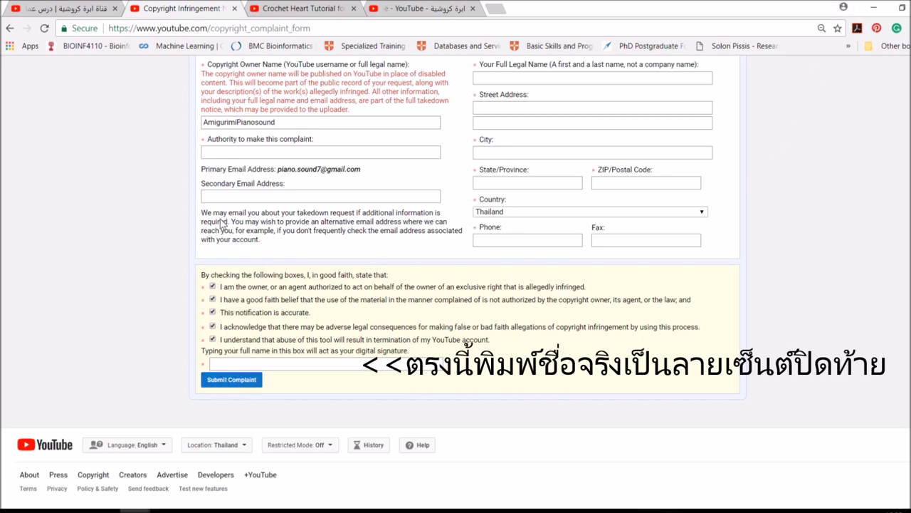
scroll(320, 370, "up", 4)
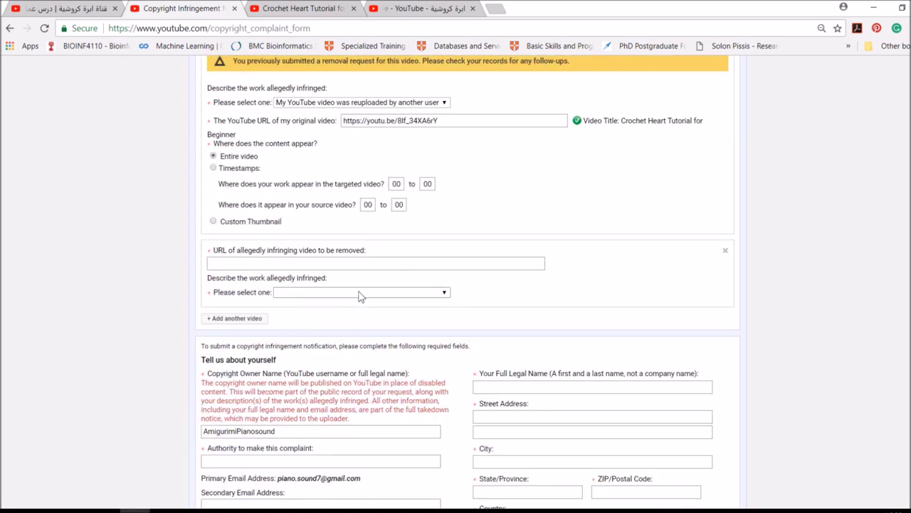
scroll(311, 320, "down", 5)
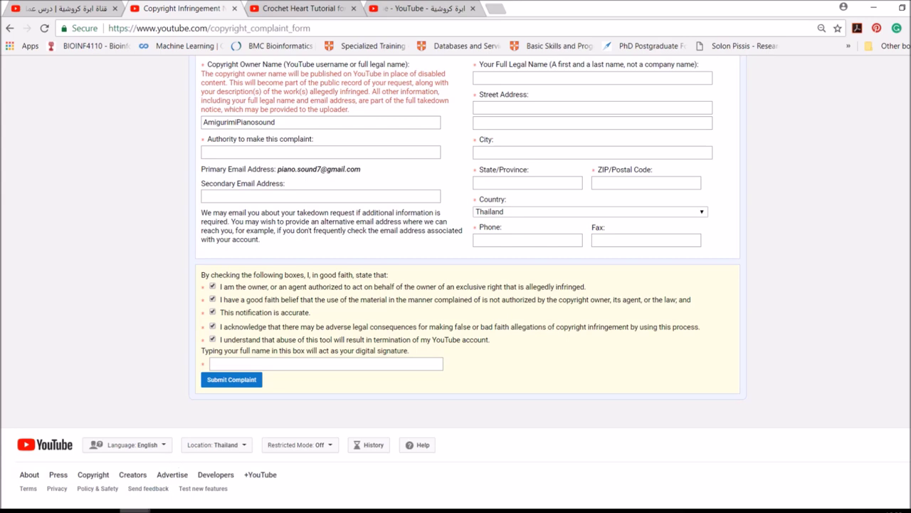
Step: Switch to Gmail and examine the YouTube copyright complaint email's listed video URLs, good-faith statements, signature and video previews
mouse_move(136, 510)
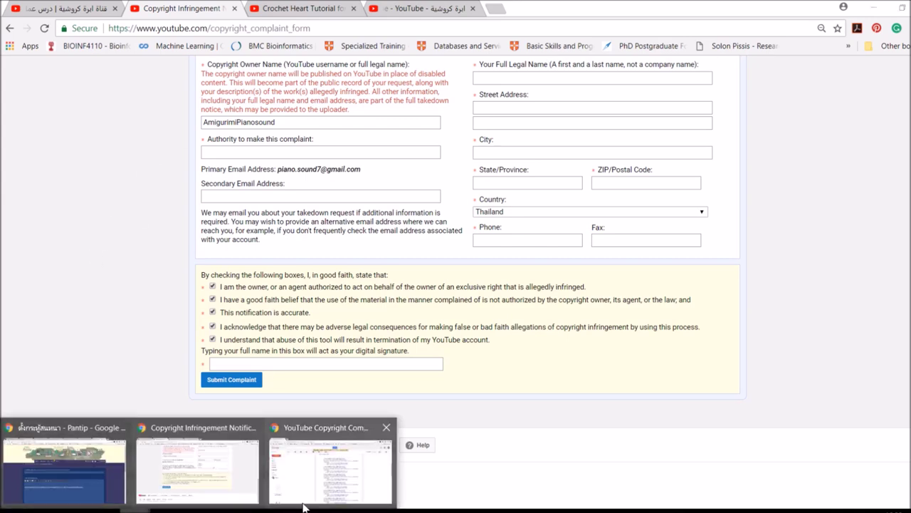
left_click(312, 447)
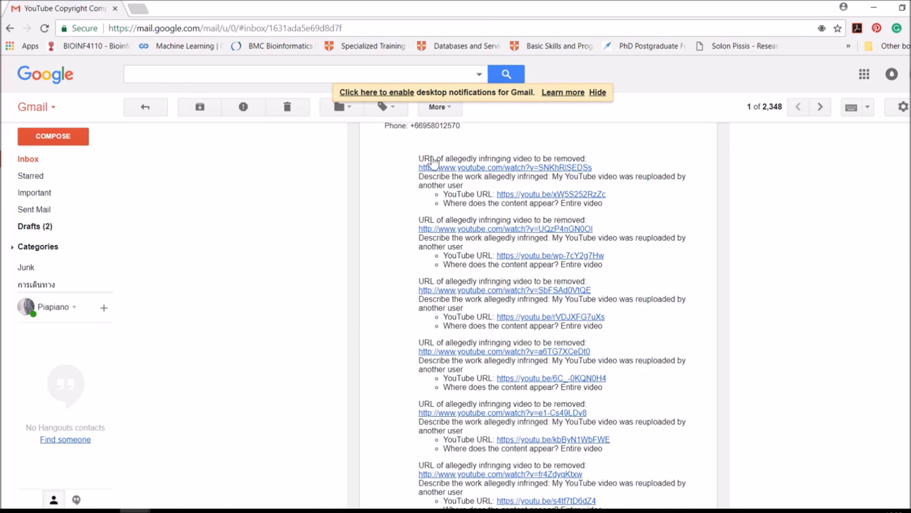
scroll(851, 258, "down", 1)
scroll(712, 278, "up", 1)
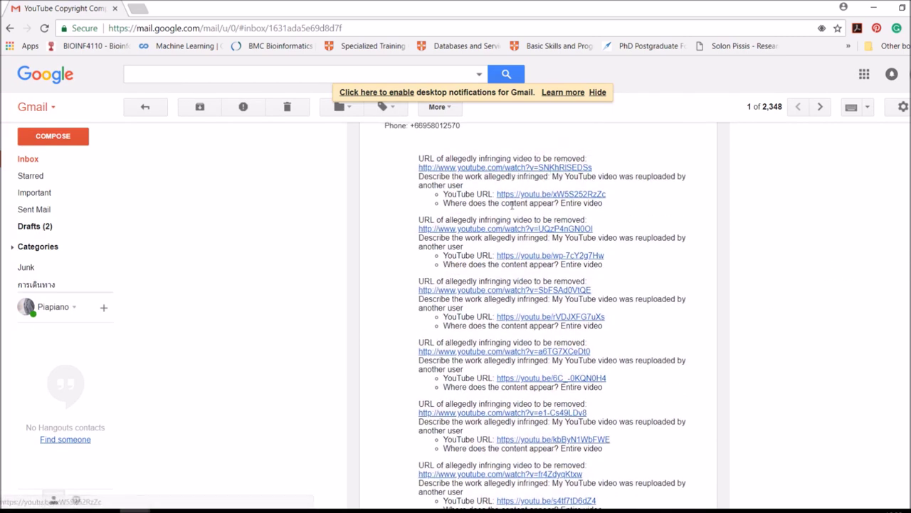
scroll(503, 213, "down", 2)
scroll(503, 213, "down", 4)
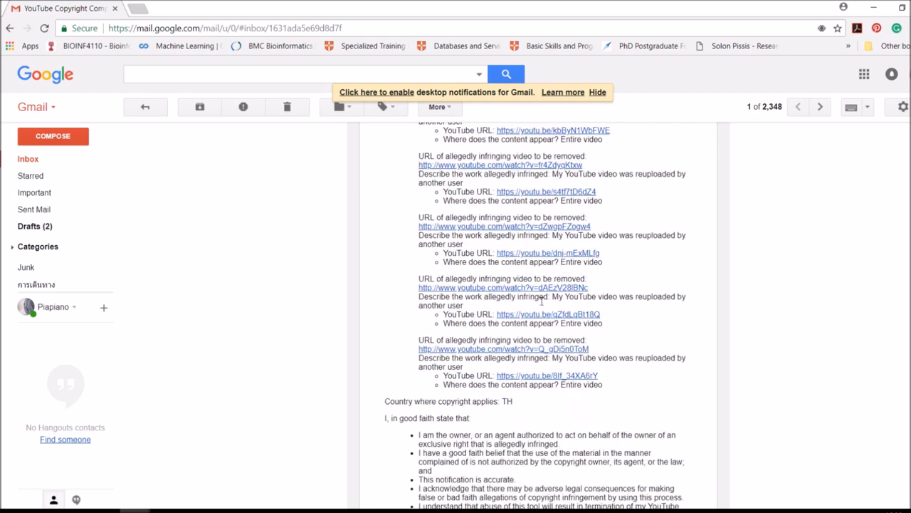
scroll(560, 370, "down", 2)
scroll(560, 369, "up", 5)
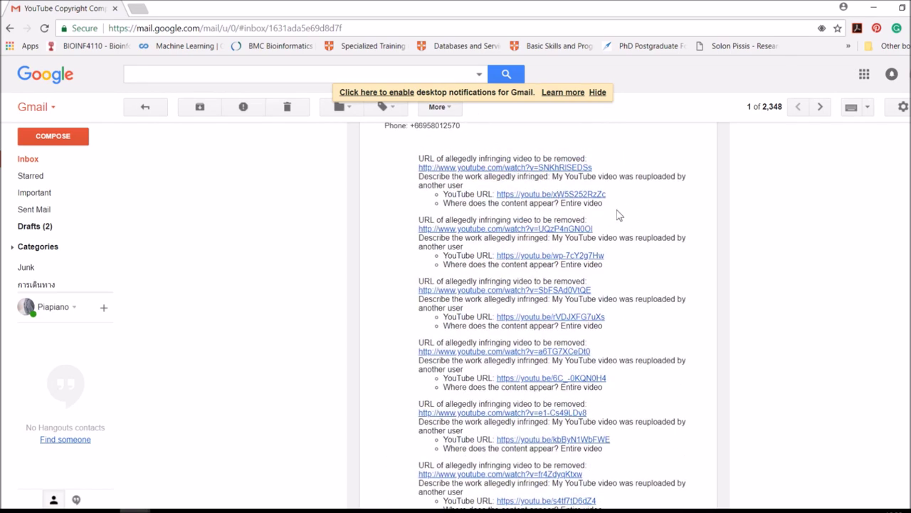
scroll(616, 213, "down", 2)
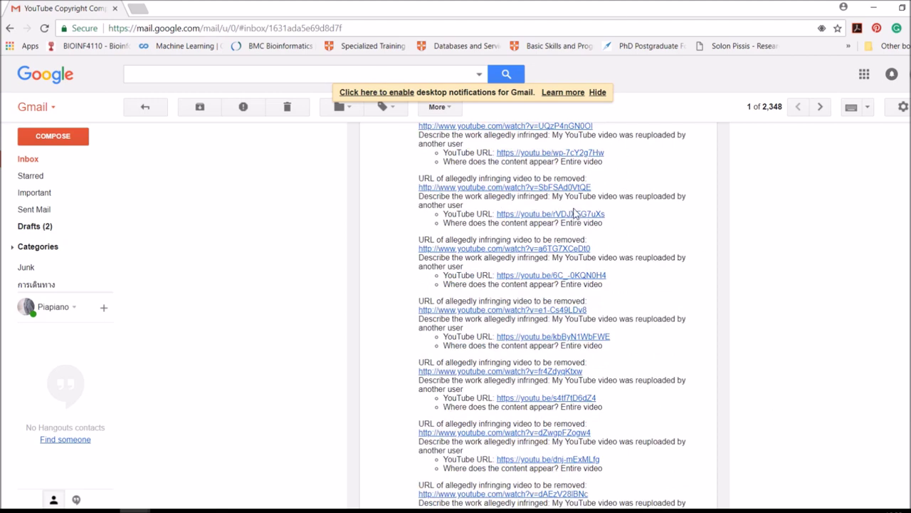
scroll(577, 214, "down", 3)
scroll(584, 307, "down", 5)
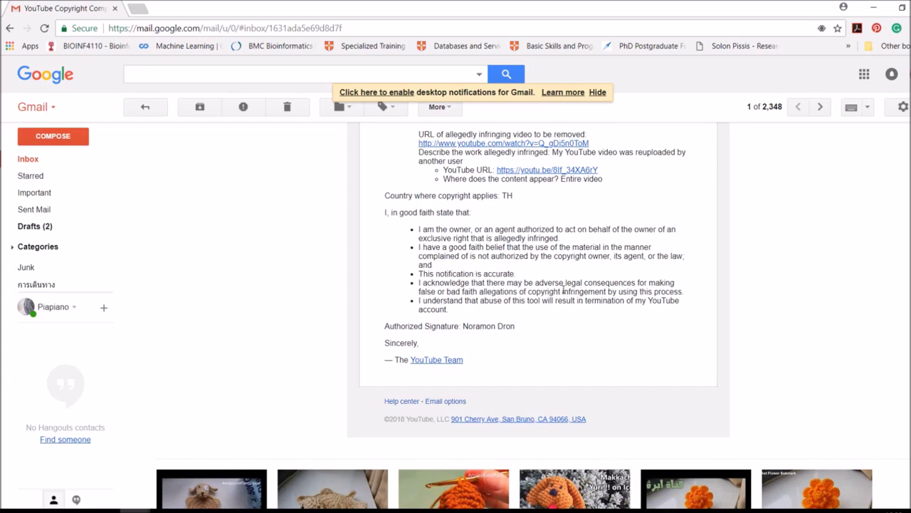
scroll(582, 291, "down", 5)
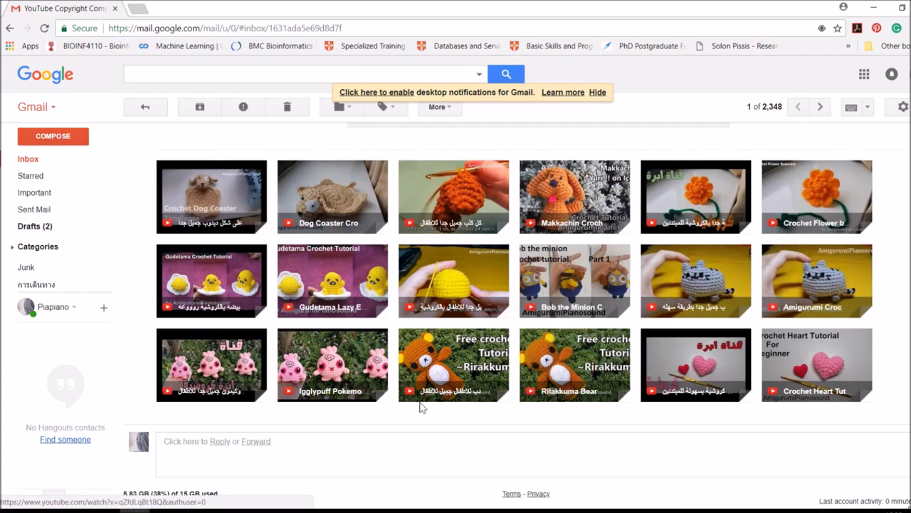
scroll(422, 407, "up", 10)
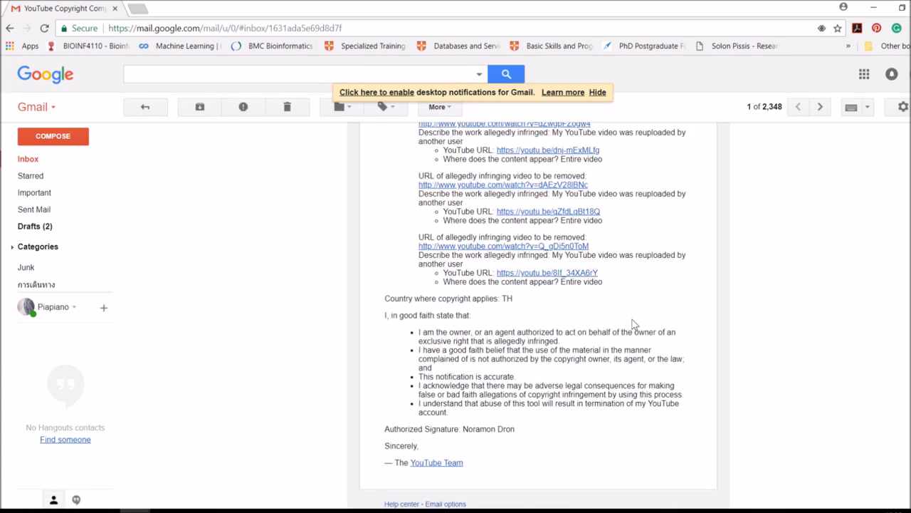
scroll(634, 324, "up", 3)
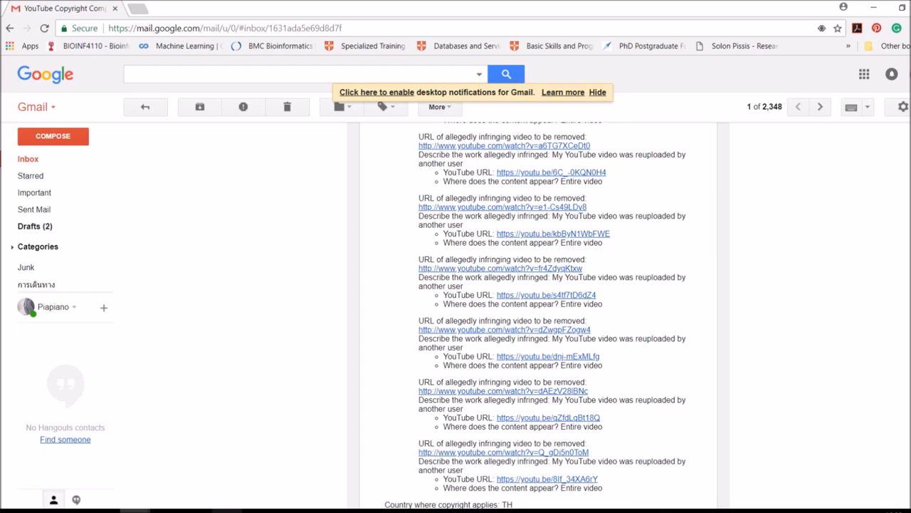
mouse_move(149, 511)
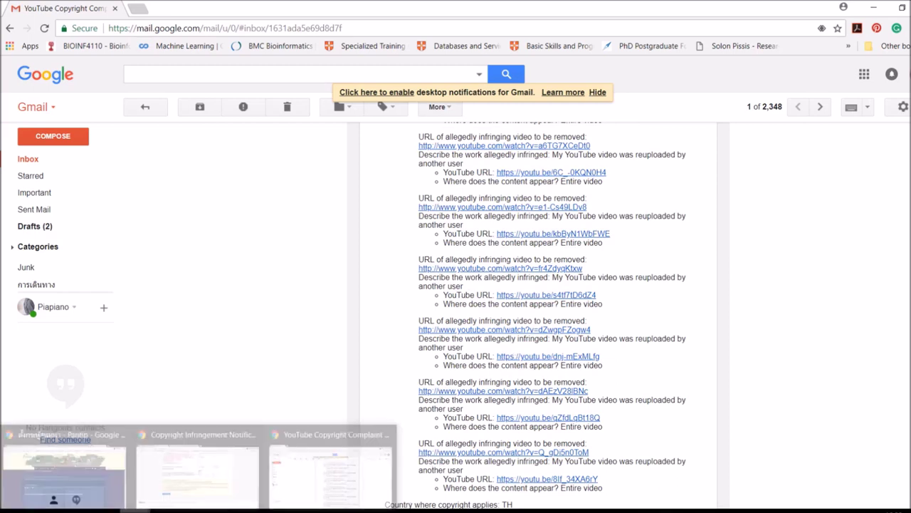
Step: Switch back to the YouTube window and close the copyright complaint form without submitting it
left_click(215, 461)
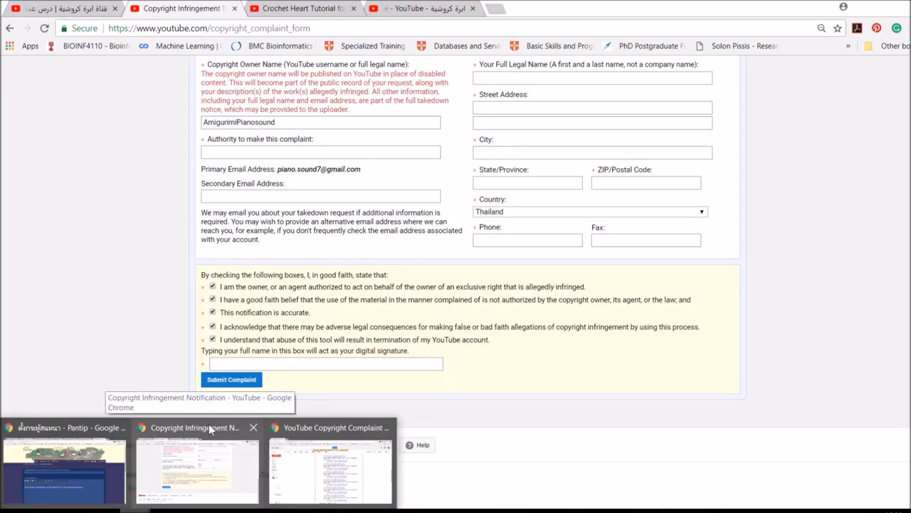
scroll(130, 234, "up", 10)
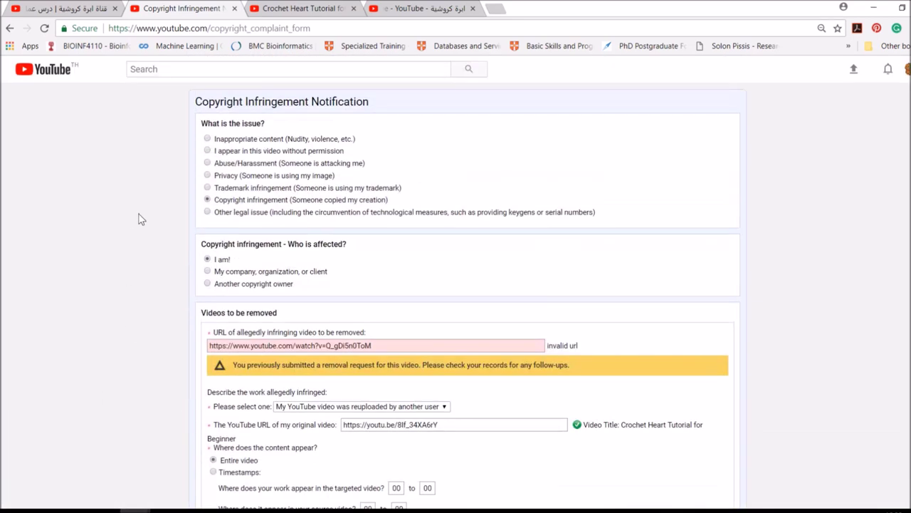
left_click(234, 9)
left_click(4, 326)
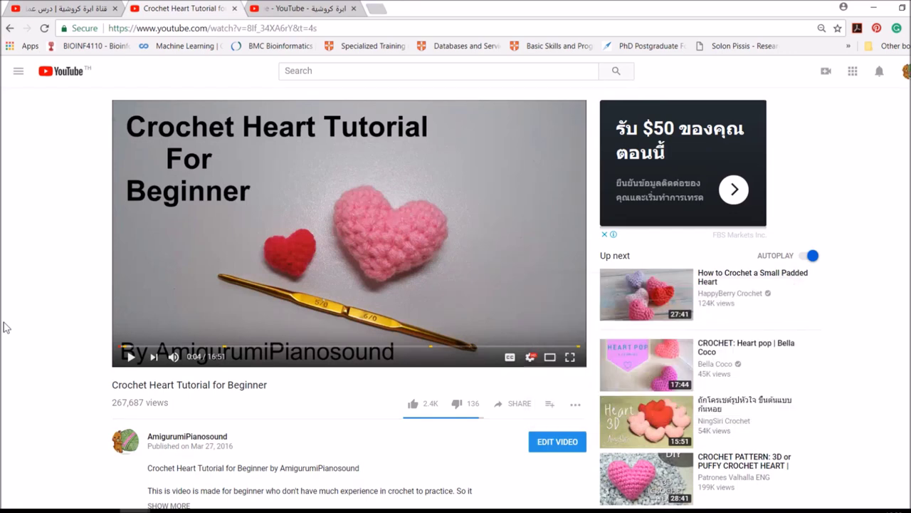
Step: Examine the re-uploaded crochet heart video's page, including its description and comments section
left_click(28, 6)
left_click(25, 373)
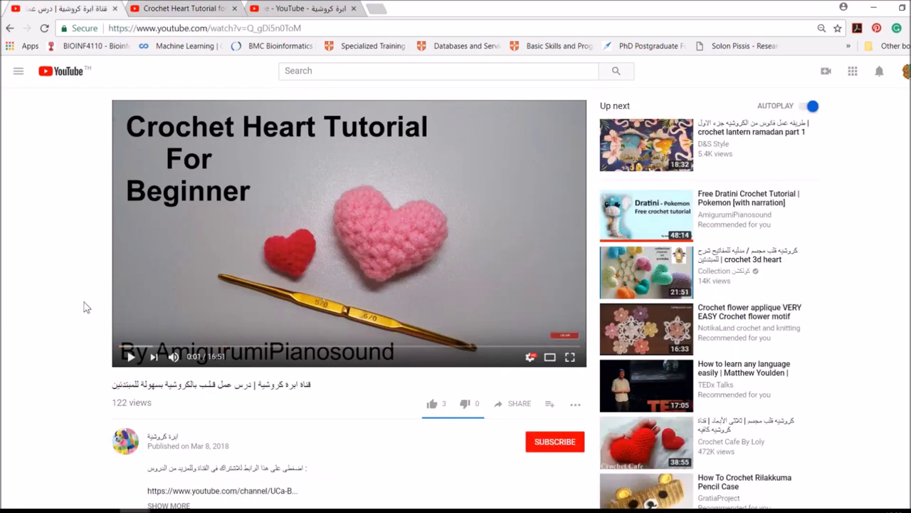
scroll(93, 318, "down", 3)
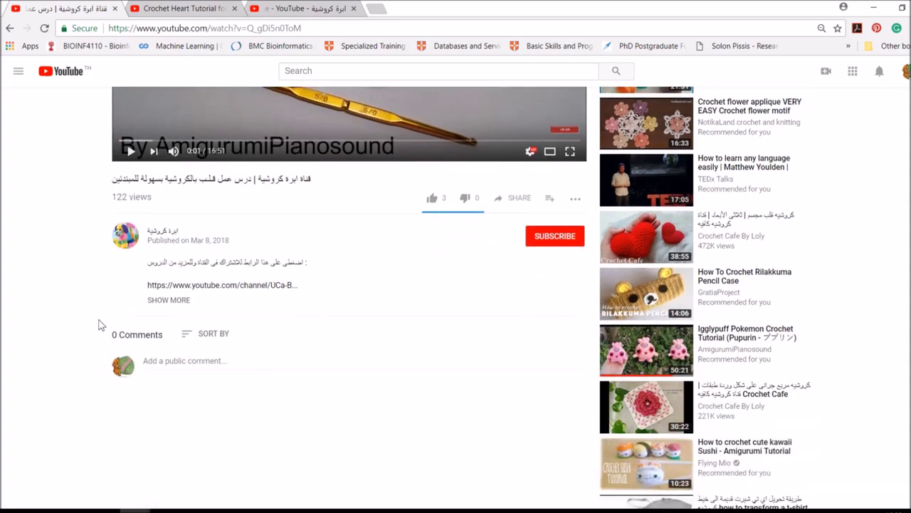
scroll(101, 326, "up", 3)
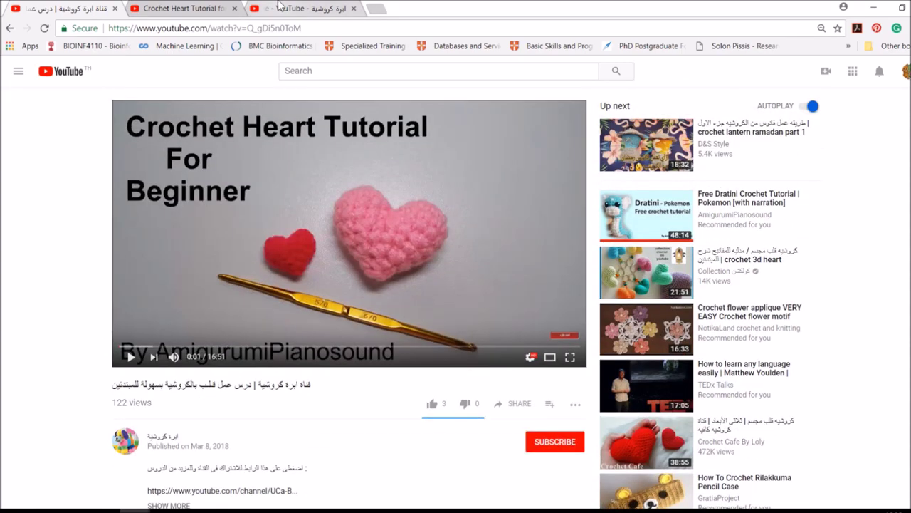
Step: Look through the uploads on the re-uploader's channel
left_click(306, 9)
scroll(766, 284, "down", 8)
scroll(235, 271, "up", 8)
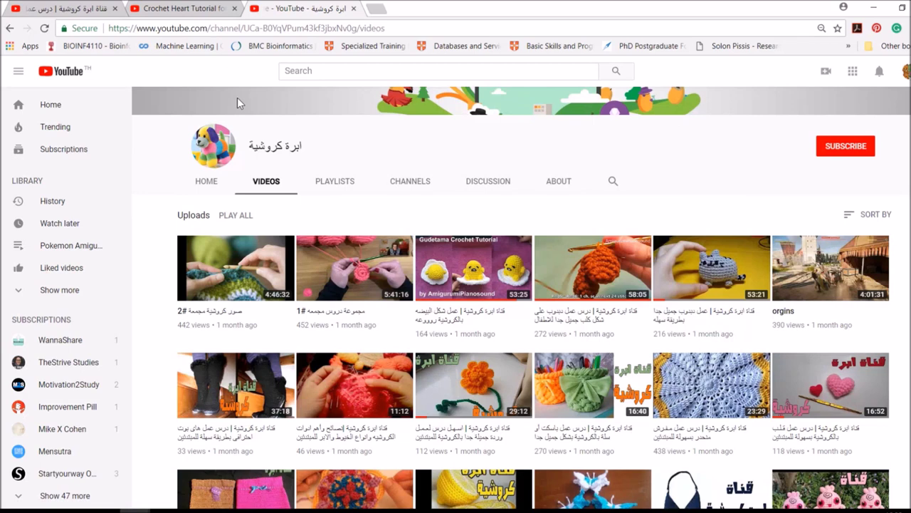
scroll(392, 213, "down", 2)
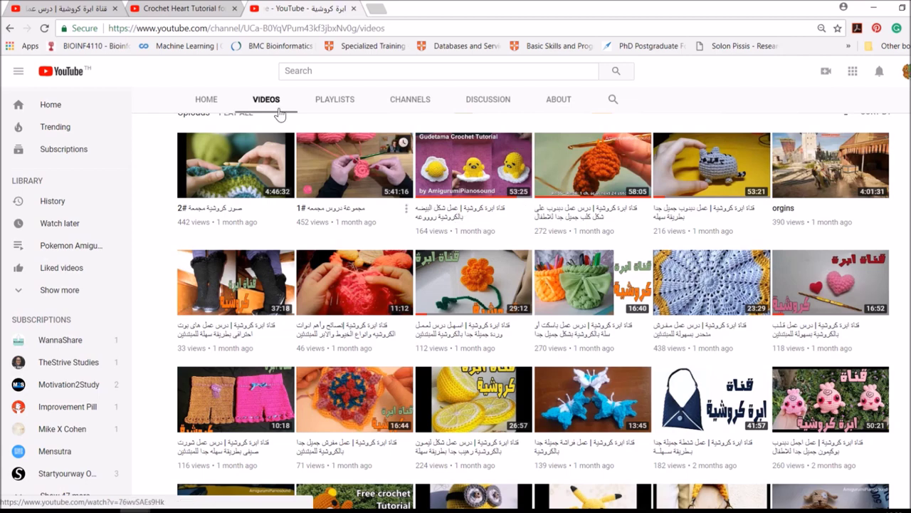
Step: Review the original "Crochet Heart Tutorial for Beginner" video's page for comparison with the re-upload
left_click(184, 8)
scroll(99, 228, "down", 2)
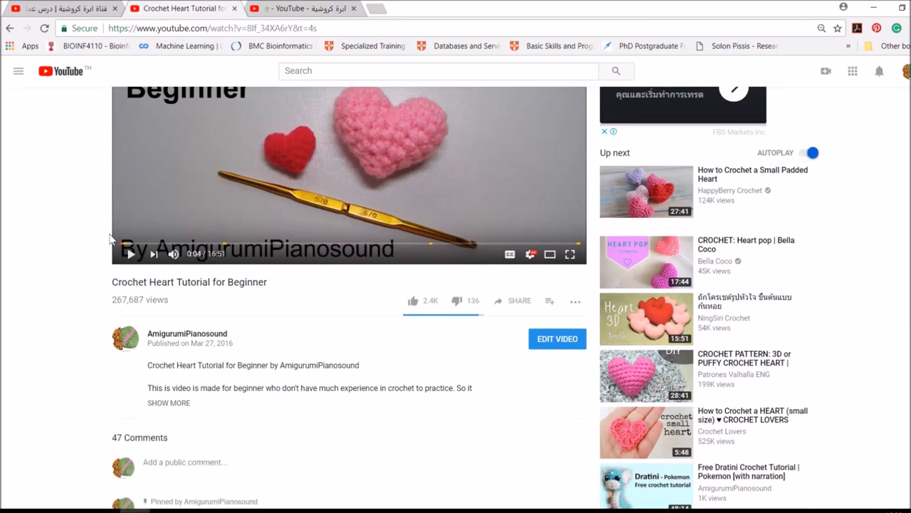
scroll(26, 273, "up", 2)
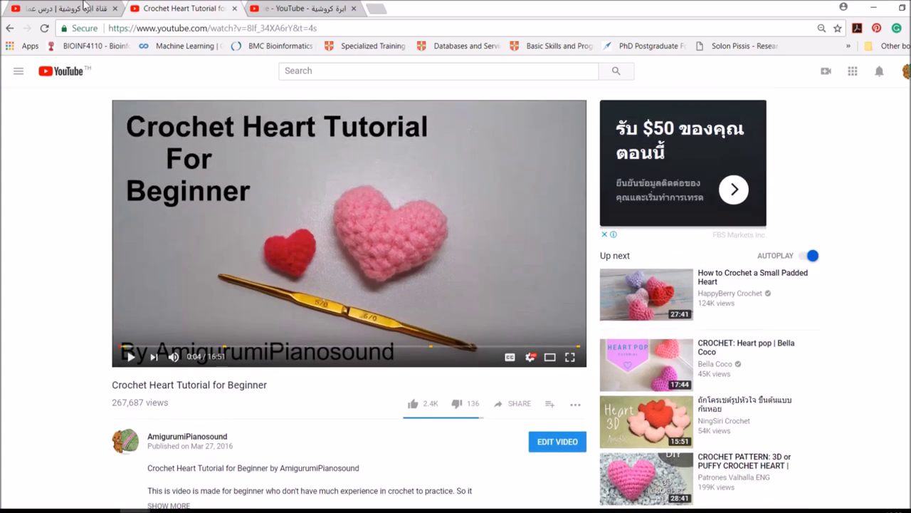
Step: Return to the re-uploaded video, skip ahead to 5:21 and pause it to inspect its footage
left_click(84, 8)
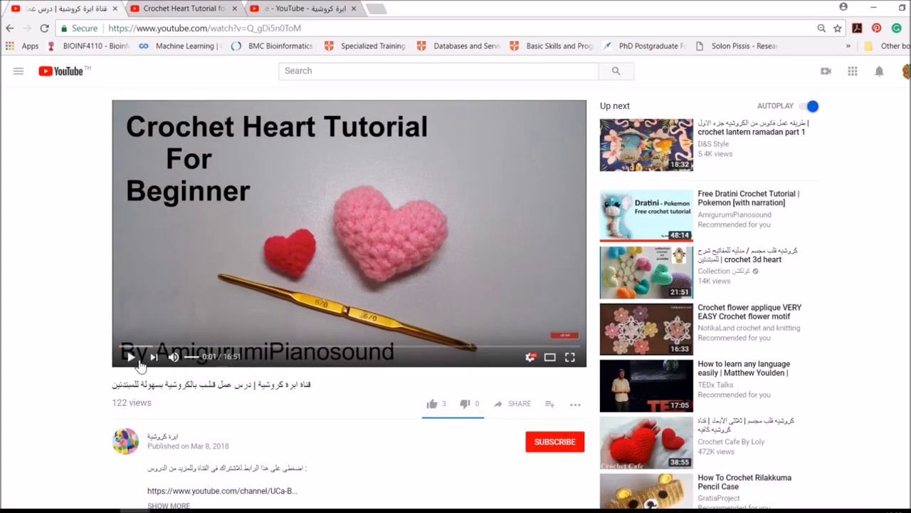
left_click(268, 348)
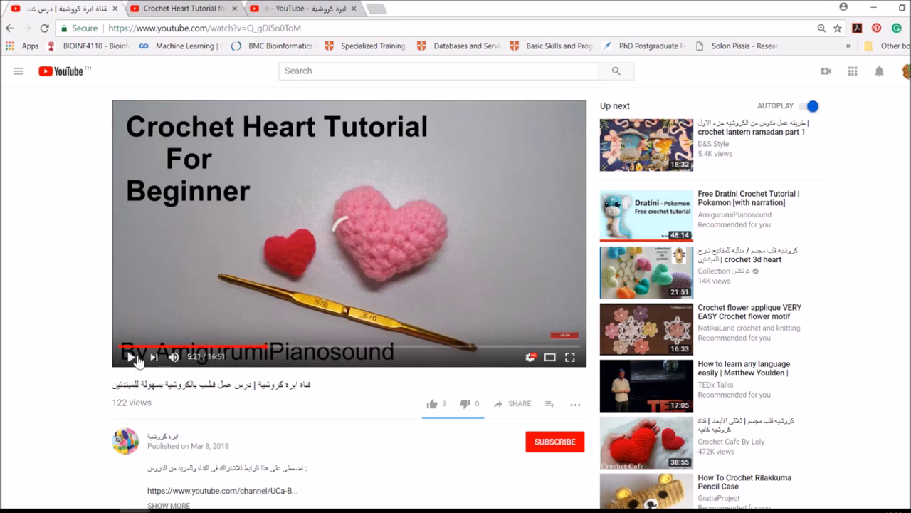
left_click(524, 113)
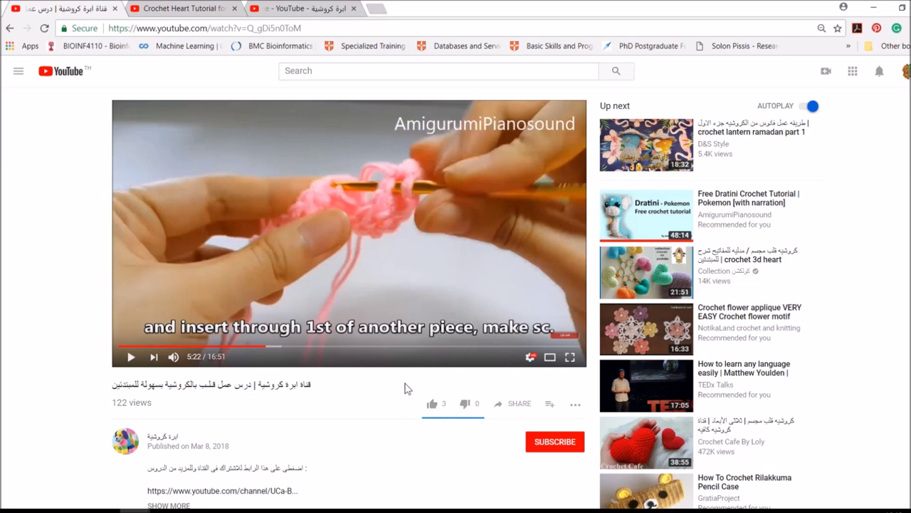
Step: Open the AmigurumiPianosound channel in a new tab from the original video and display its uploaded videos
left_click(181, 8)
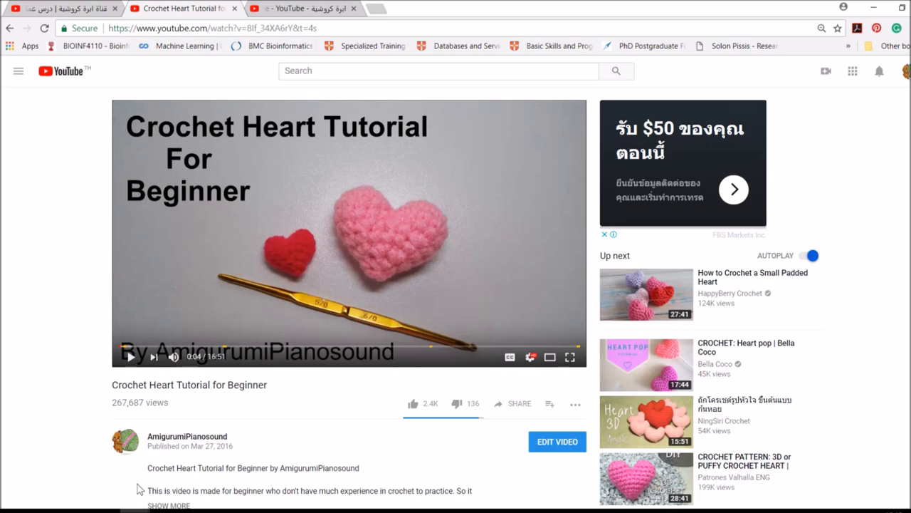
right_click(129, 445)
left_click(204, 235)
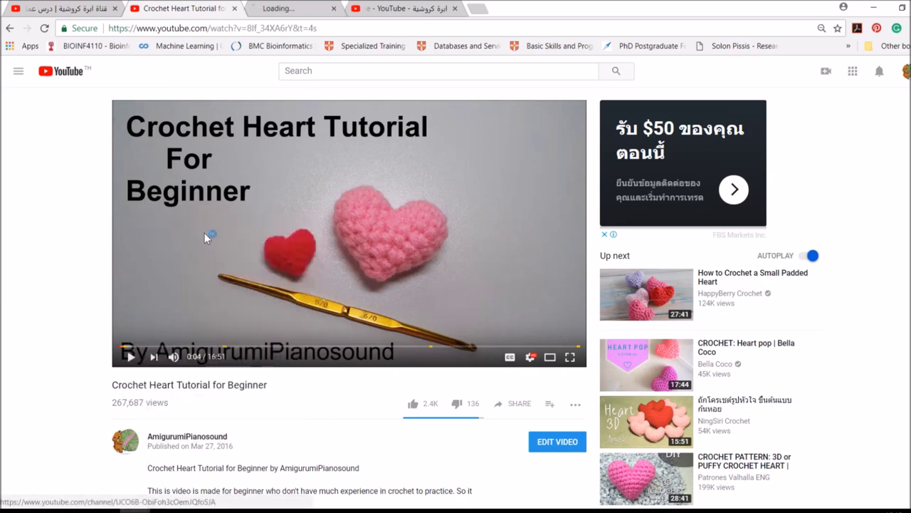
scroll(143, 385, "down", 3)
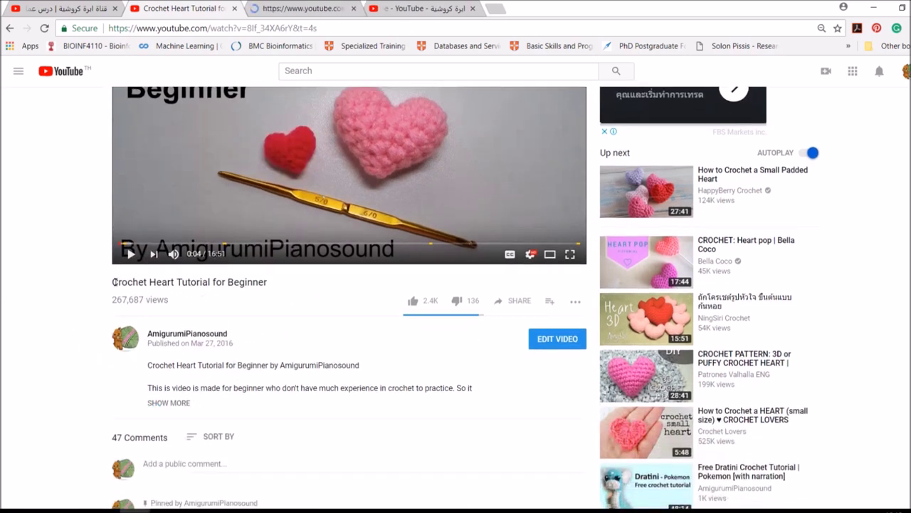
left_click(359, 16)
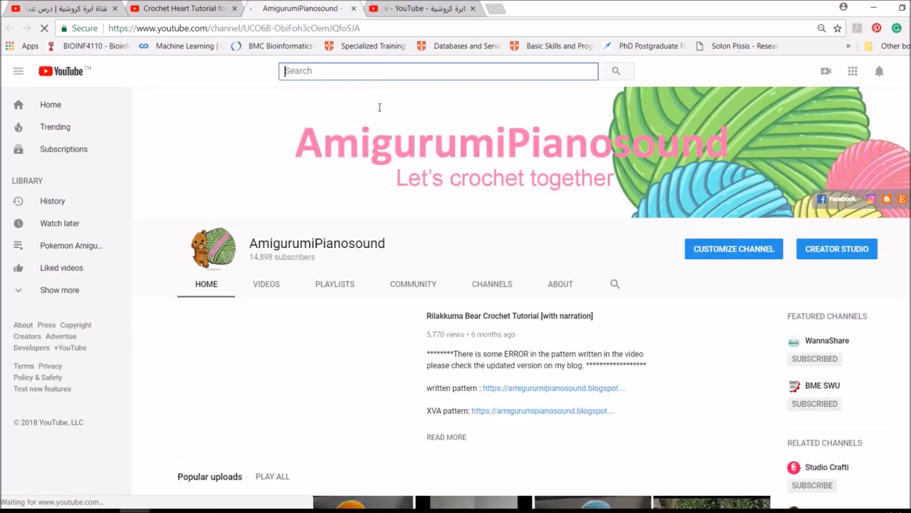
left_click(266, 282)
Step: Browse the AmigurumiPianosound channel's uploads to compare them with the re-uploader's videos
scroll(694, 239, "down", 3)
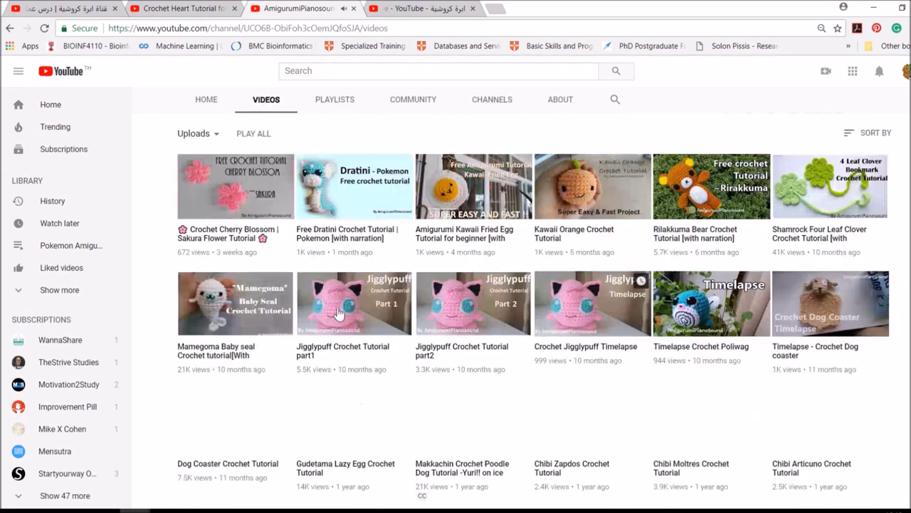
scroll(354, 354, "down", 6)
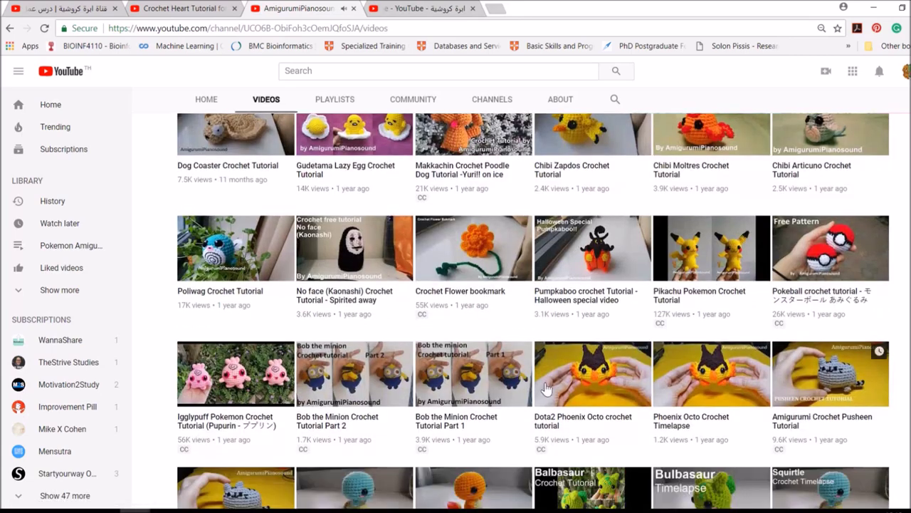
scroll(354, 354, "down", 5)
scroll(857, 379, "up", 7)
scroll(233, 327, "up", 6)
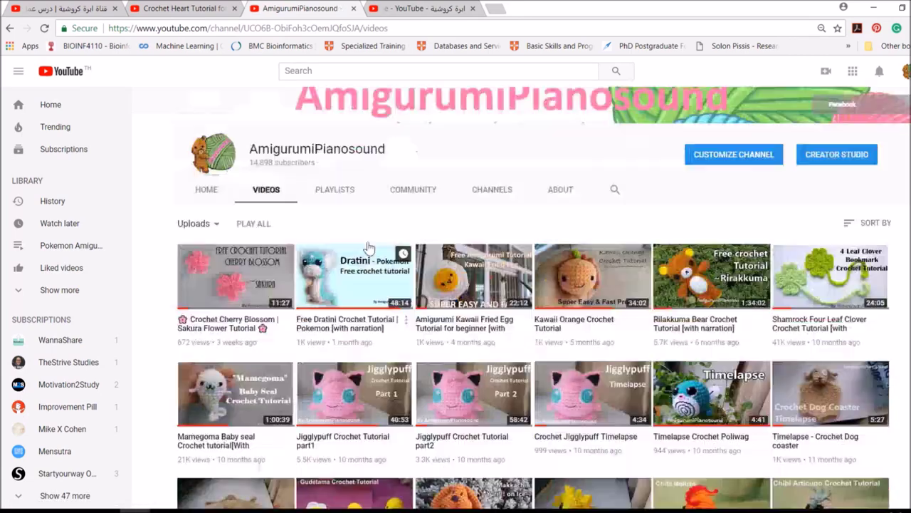
scroll(539, 420, "down", 10)
scroll(539, 420, "down", 3)
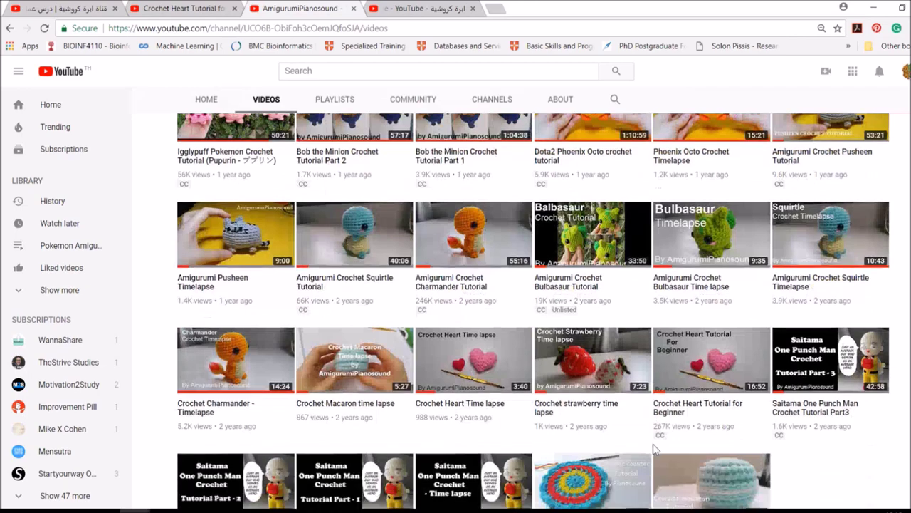
scroll(680, 422, "up", 9)
scroll(680, 421, "up", 3)
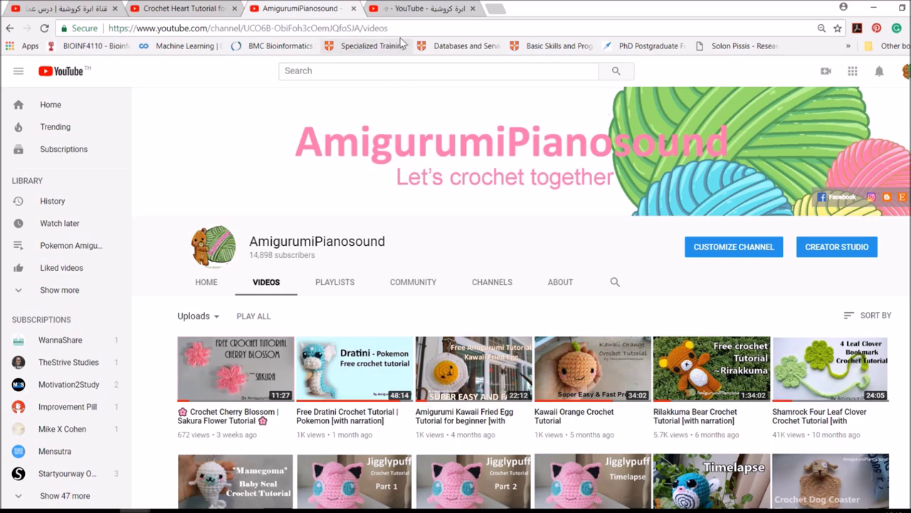
mouse_move(226, 510)
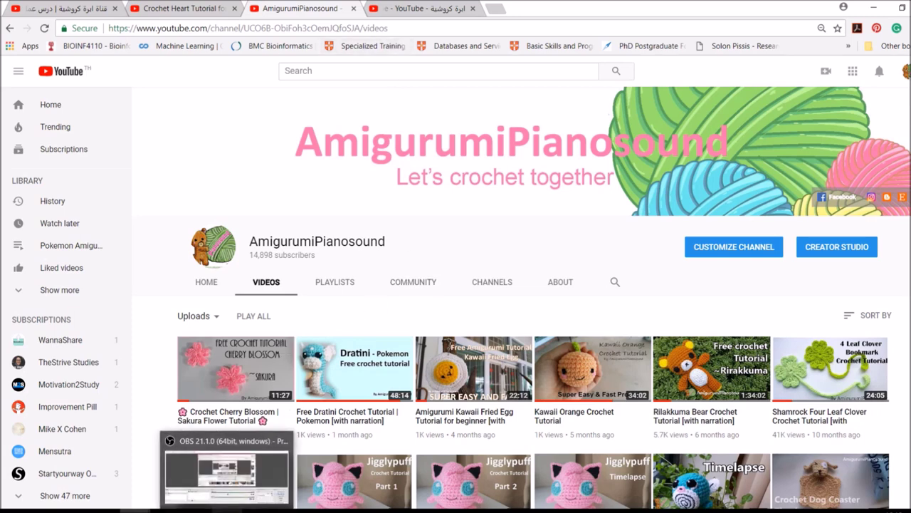